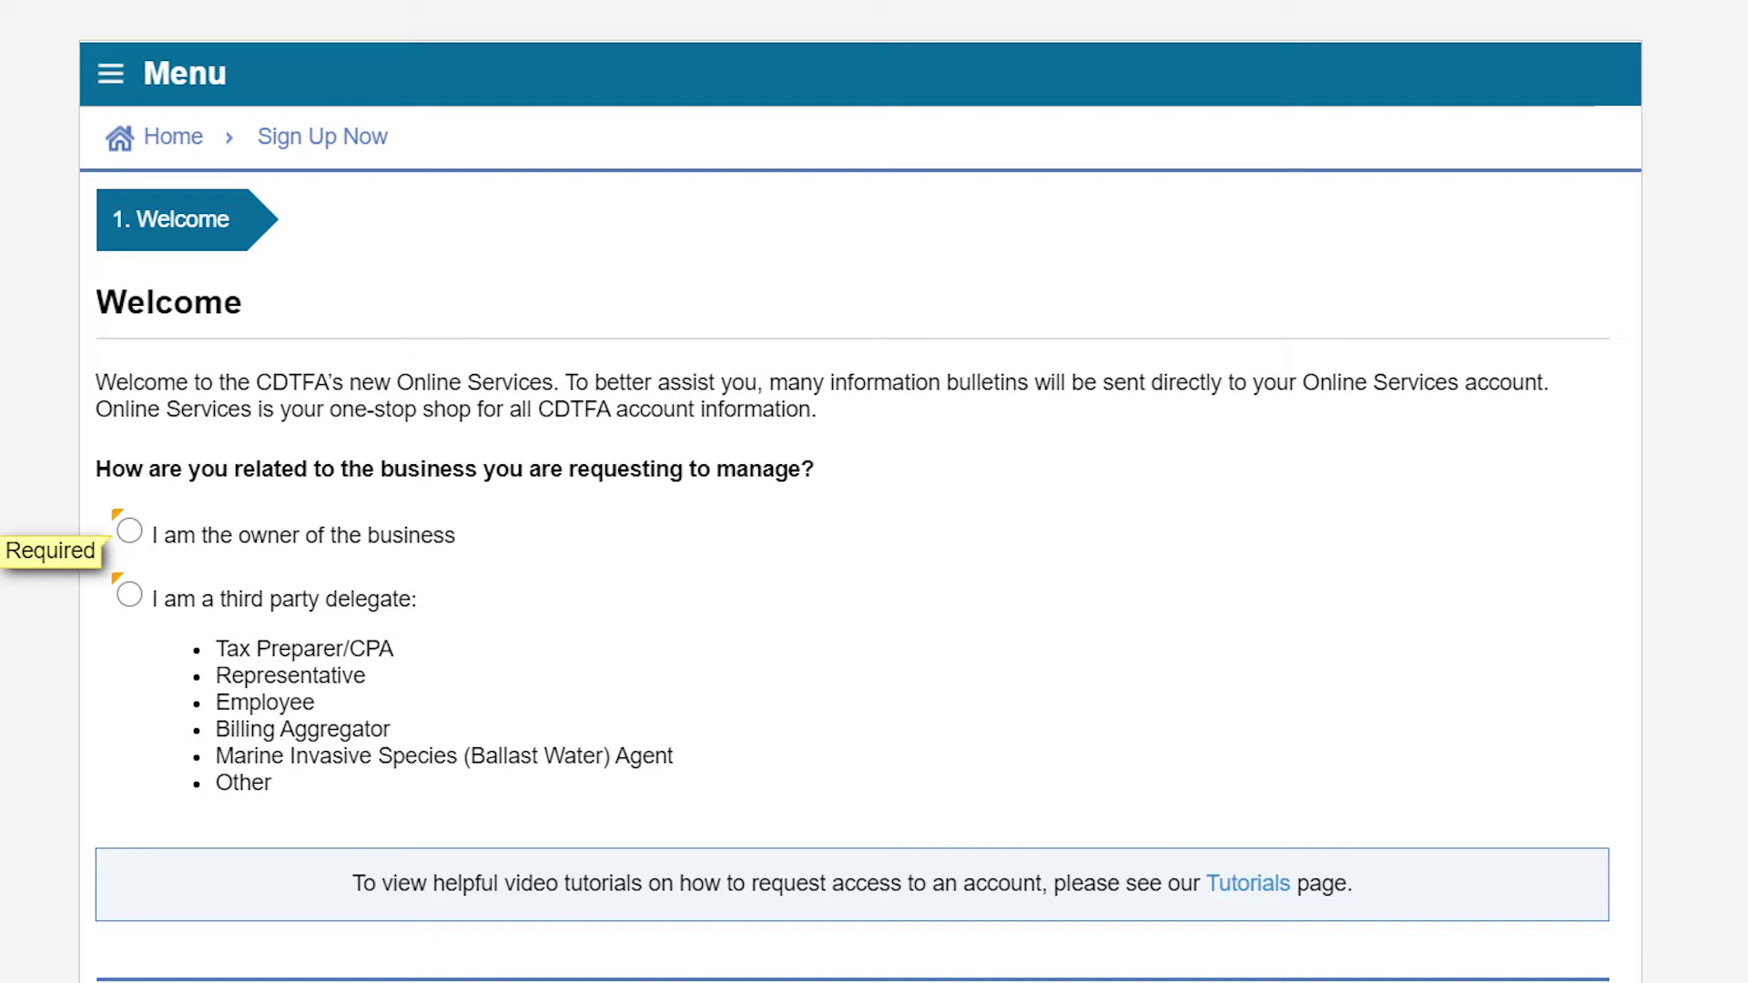
- Sign up as a third party delegate and get past the welcome and third party instructions pages
click(129, 595)
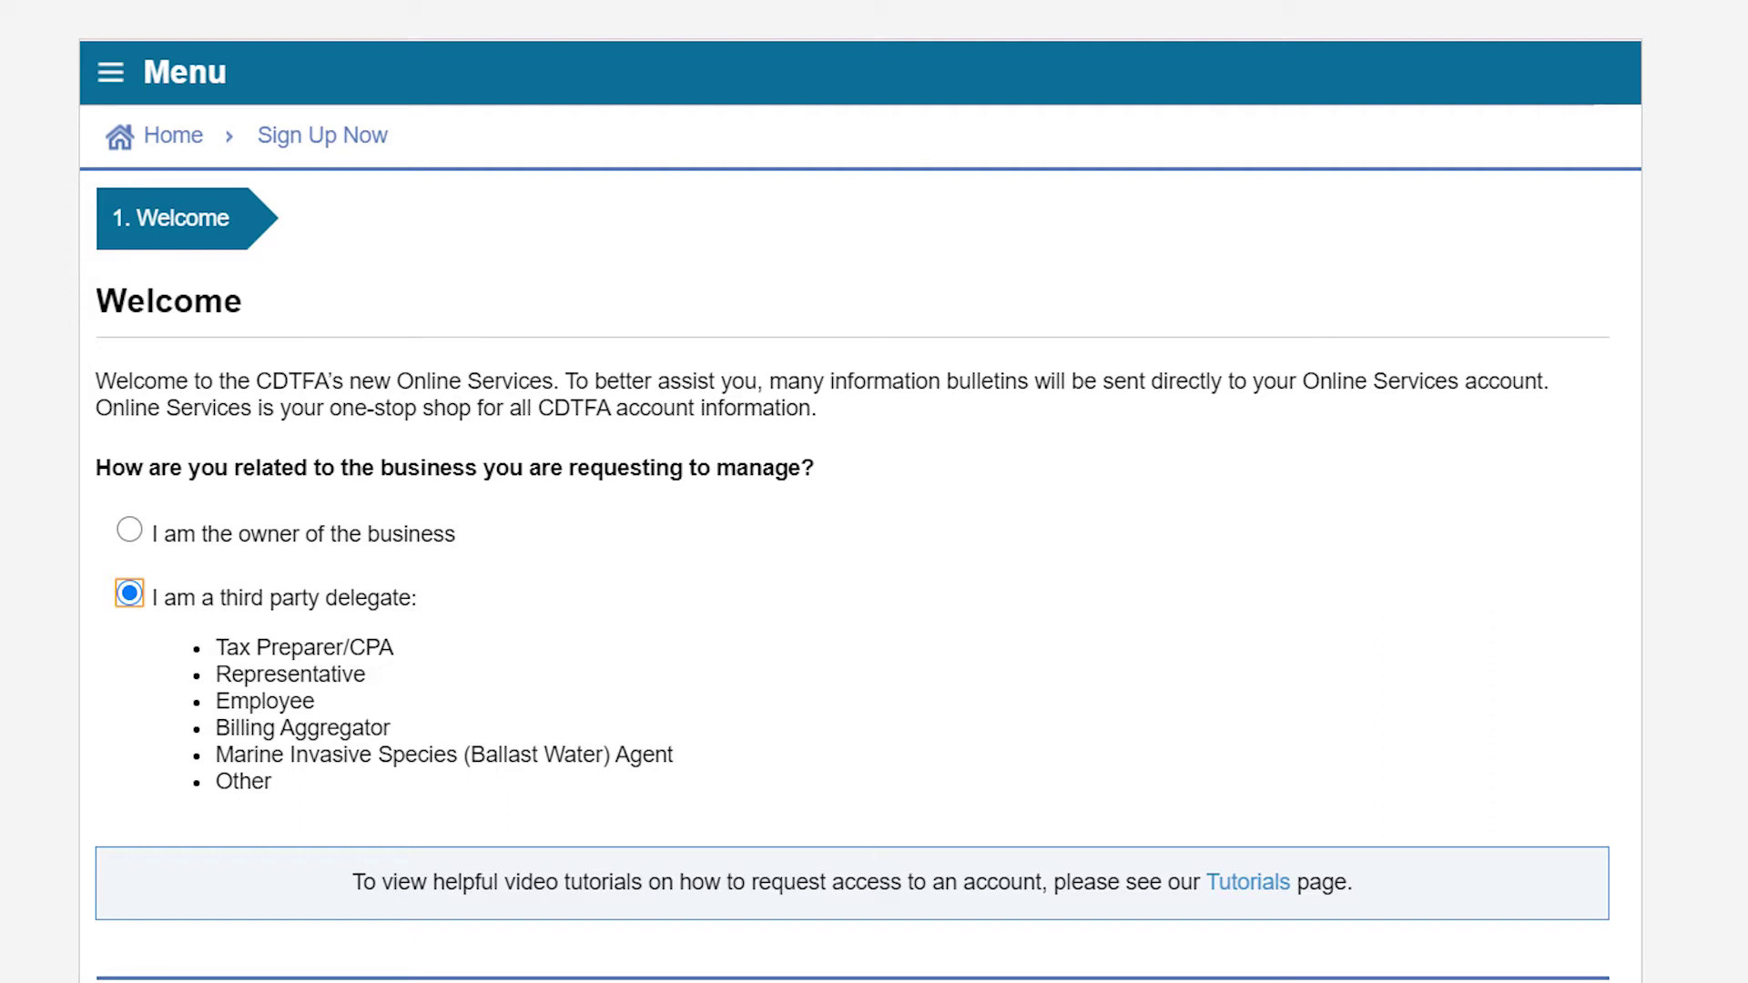
scroll(861, 492, down, 1)
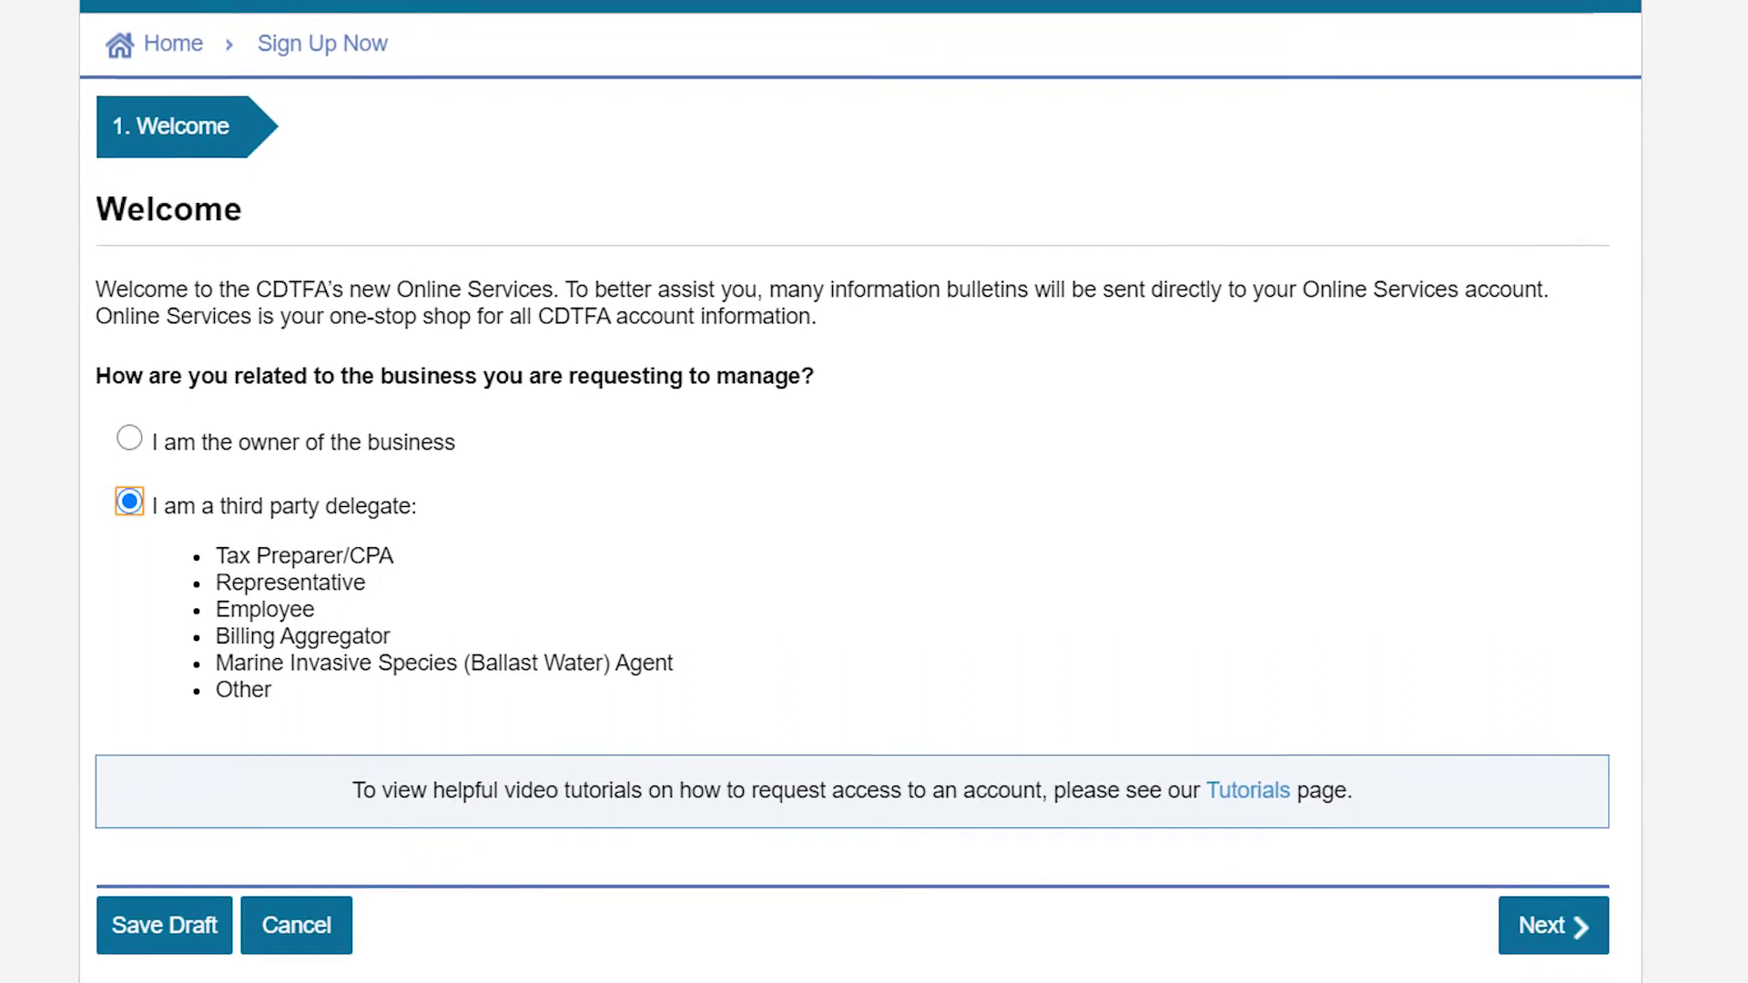
click(1544, 903)
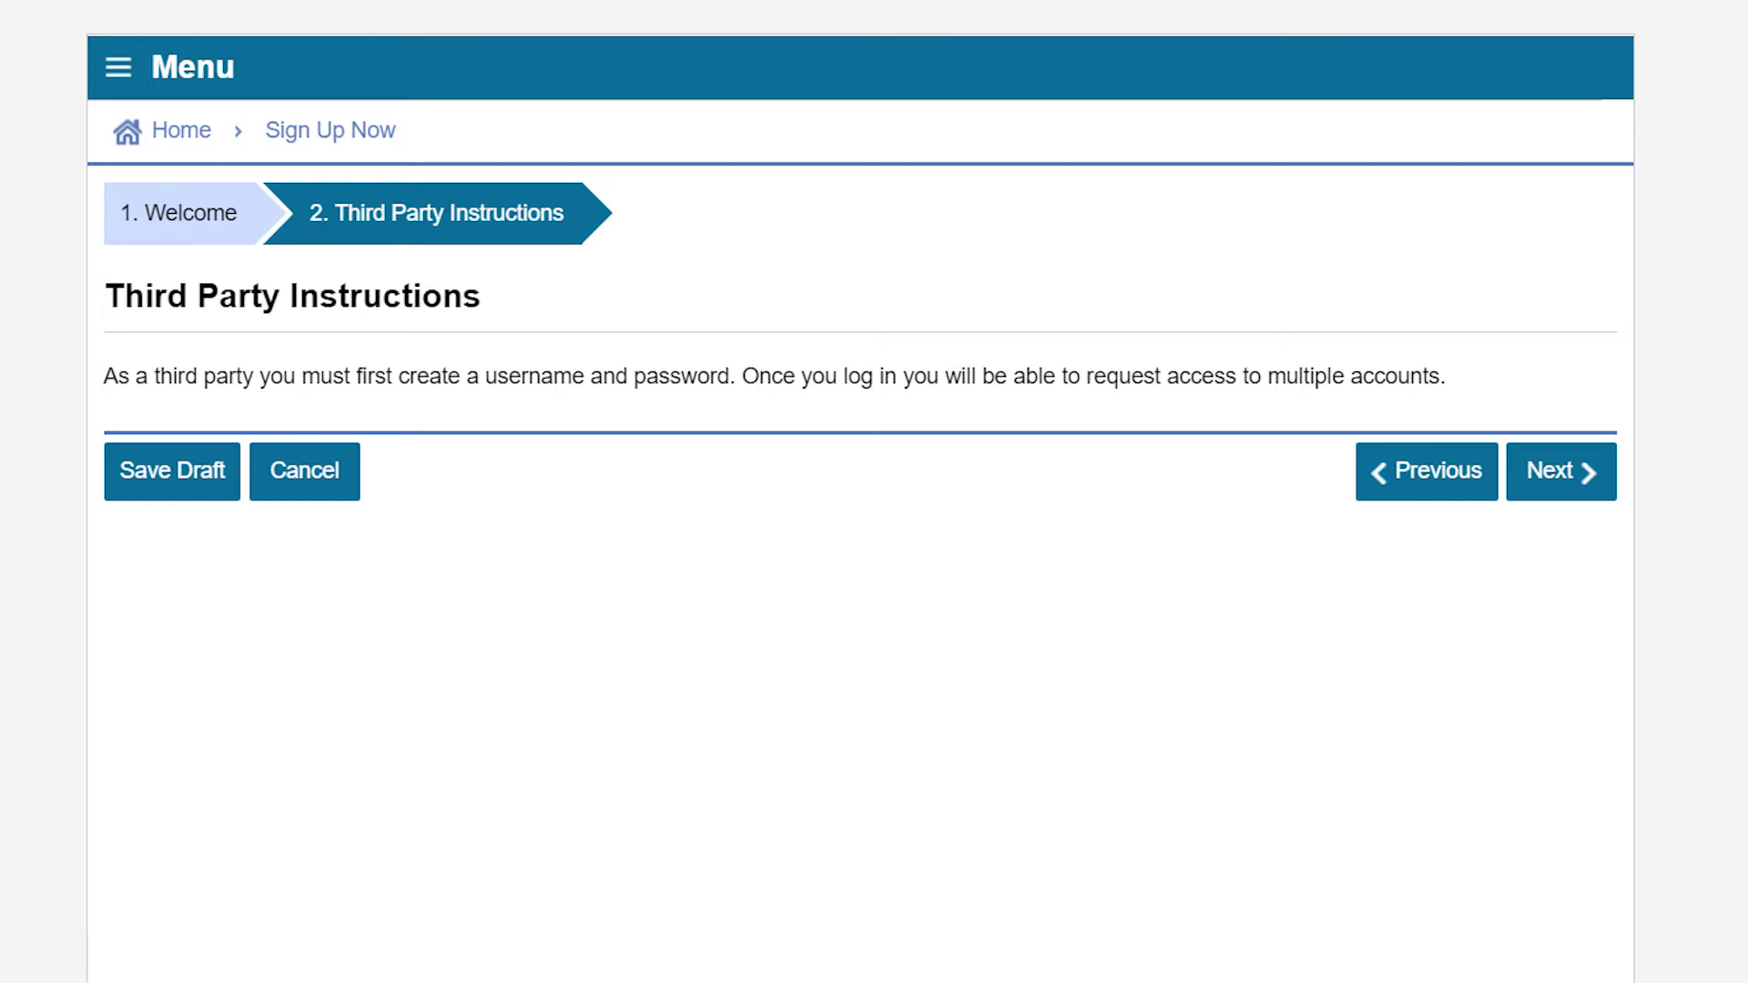
click(1559, 472)
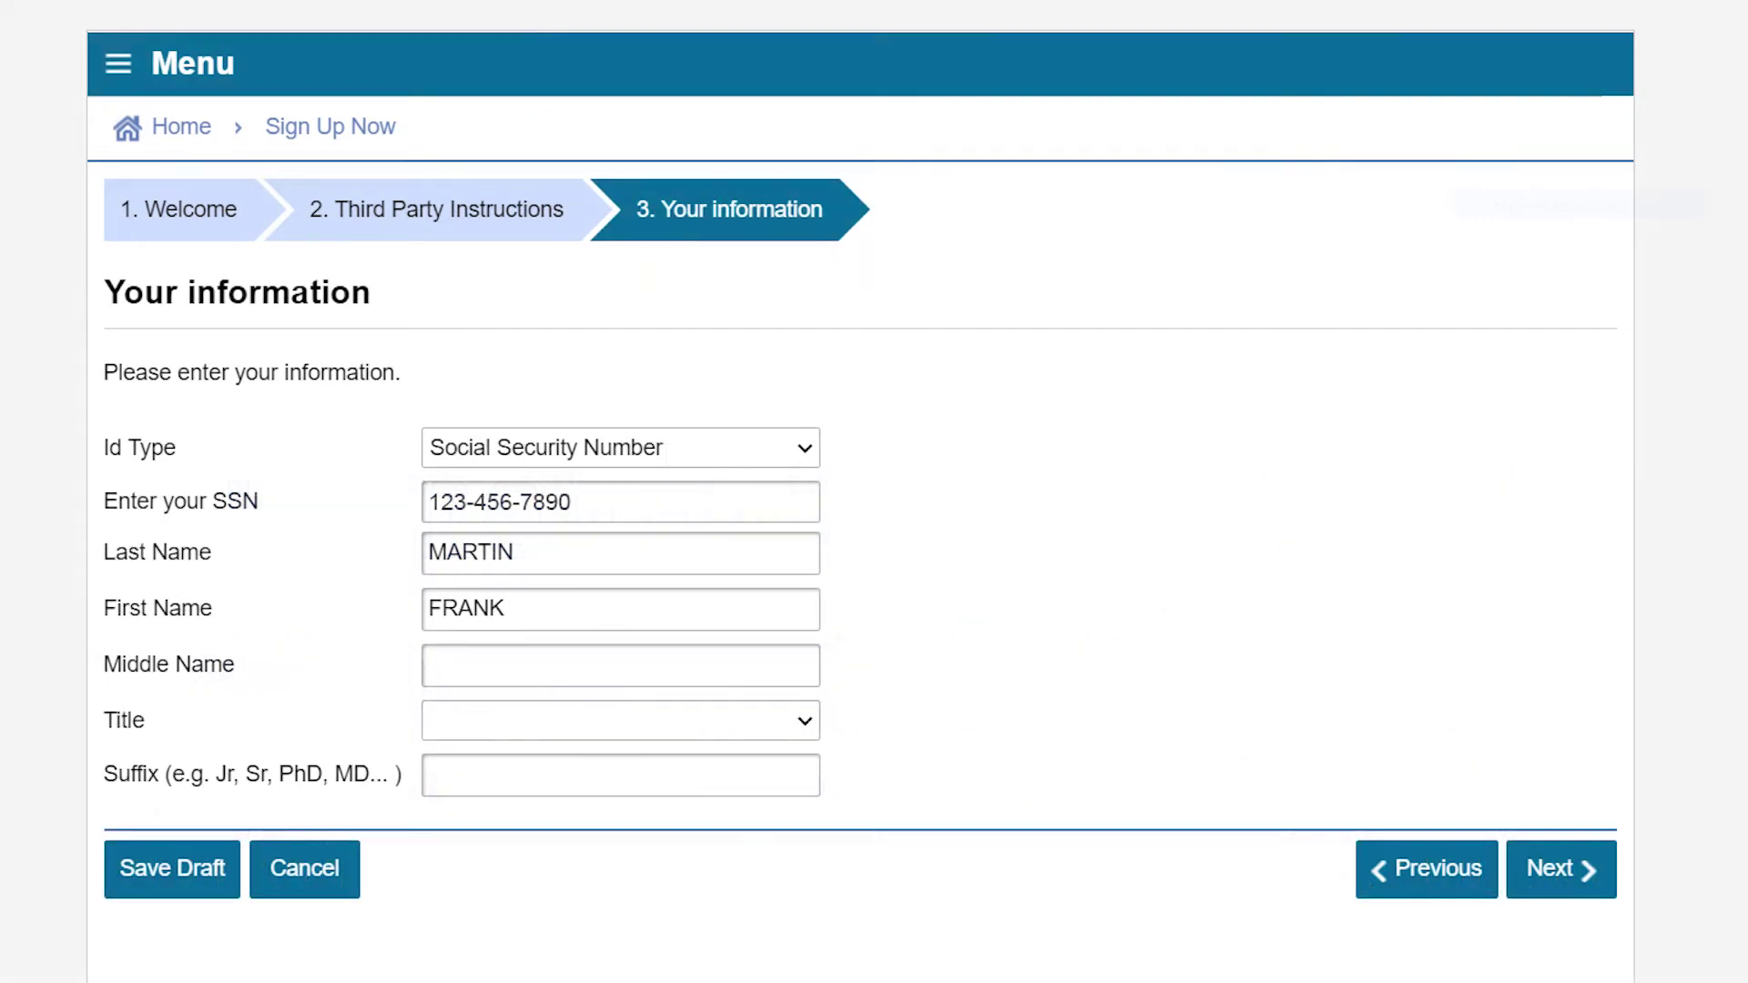
- Move on from the delegate's SSN and name details to the Enter your address step
click(1600, 867)
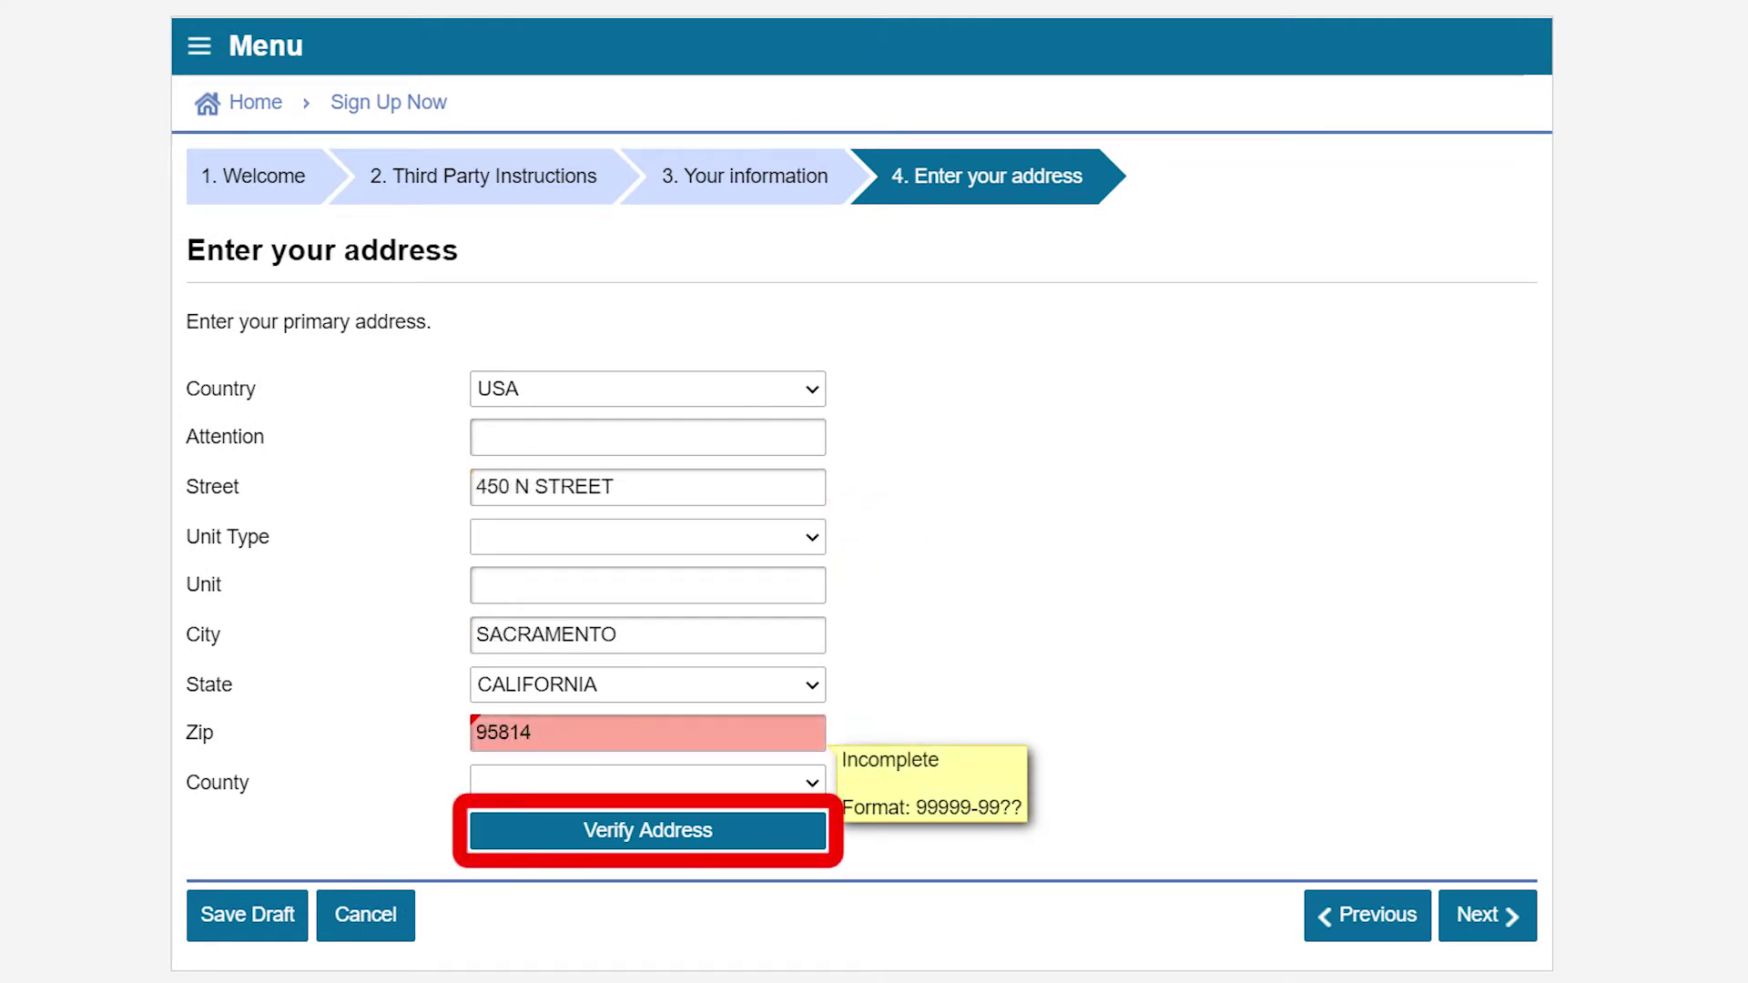
- Swap in the verified address 450 N ST, SACRAMENTO 95814-4311, Sacramento county, and save it
click(630, 837)
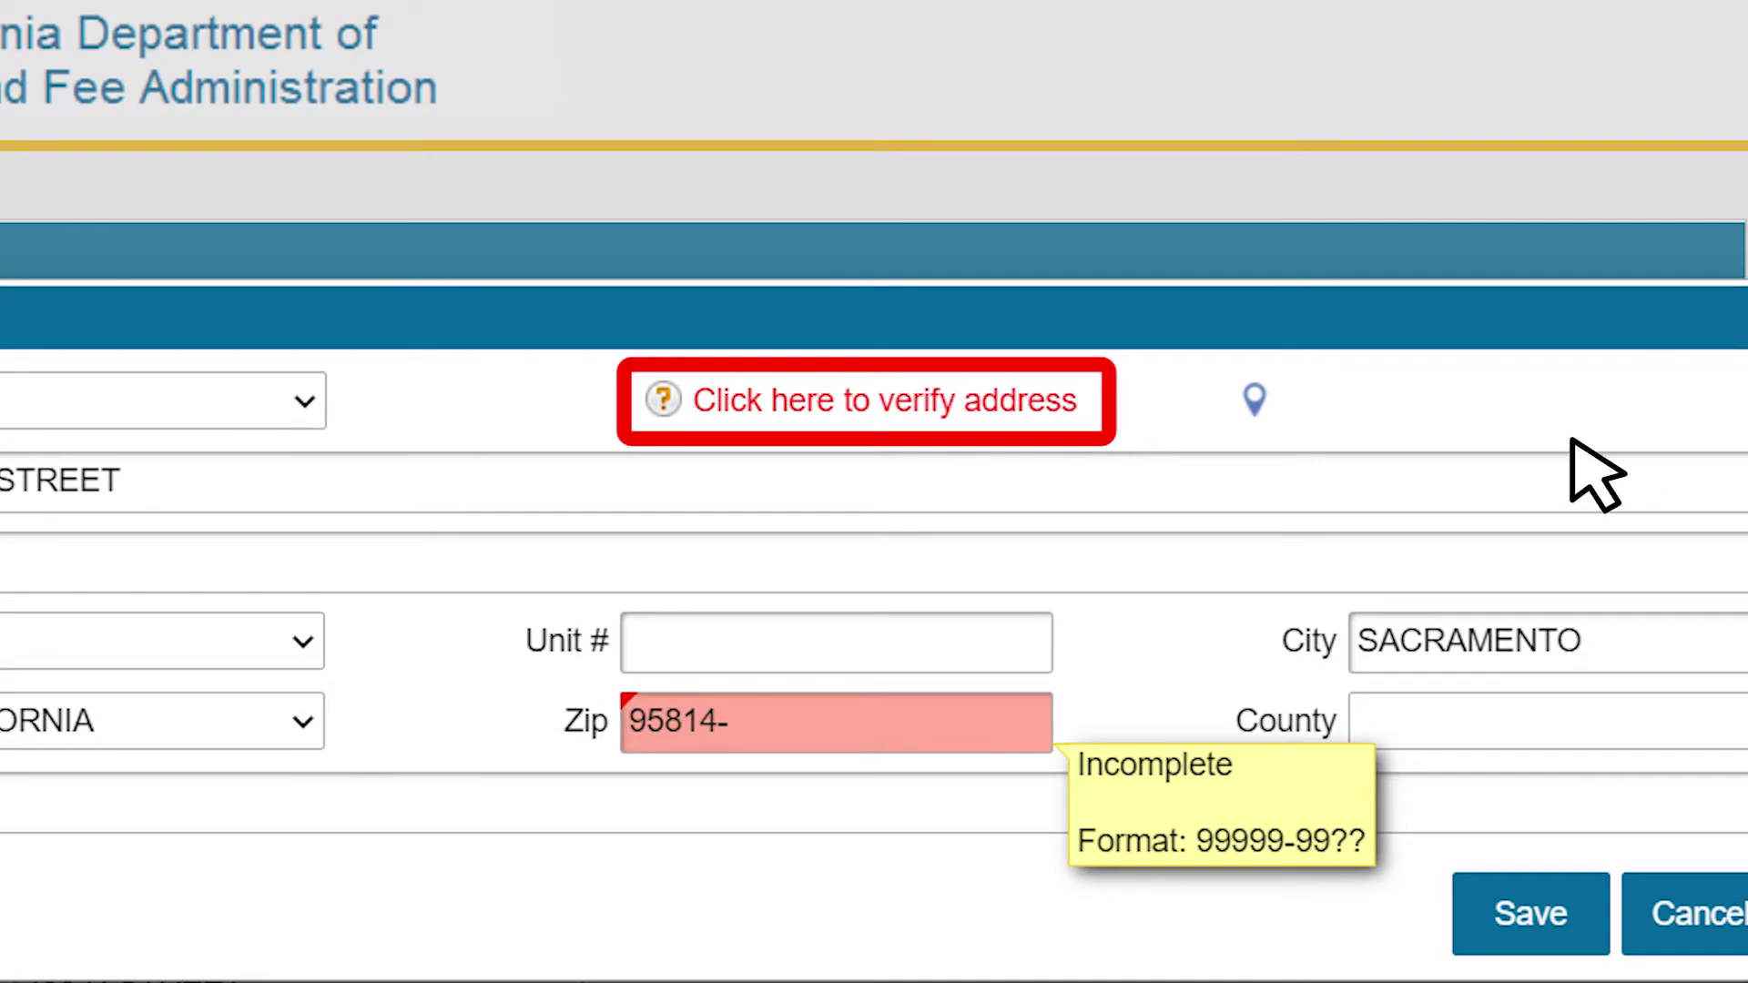
click(918, 401)
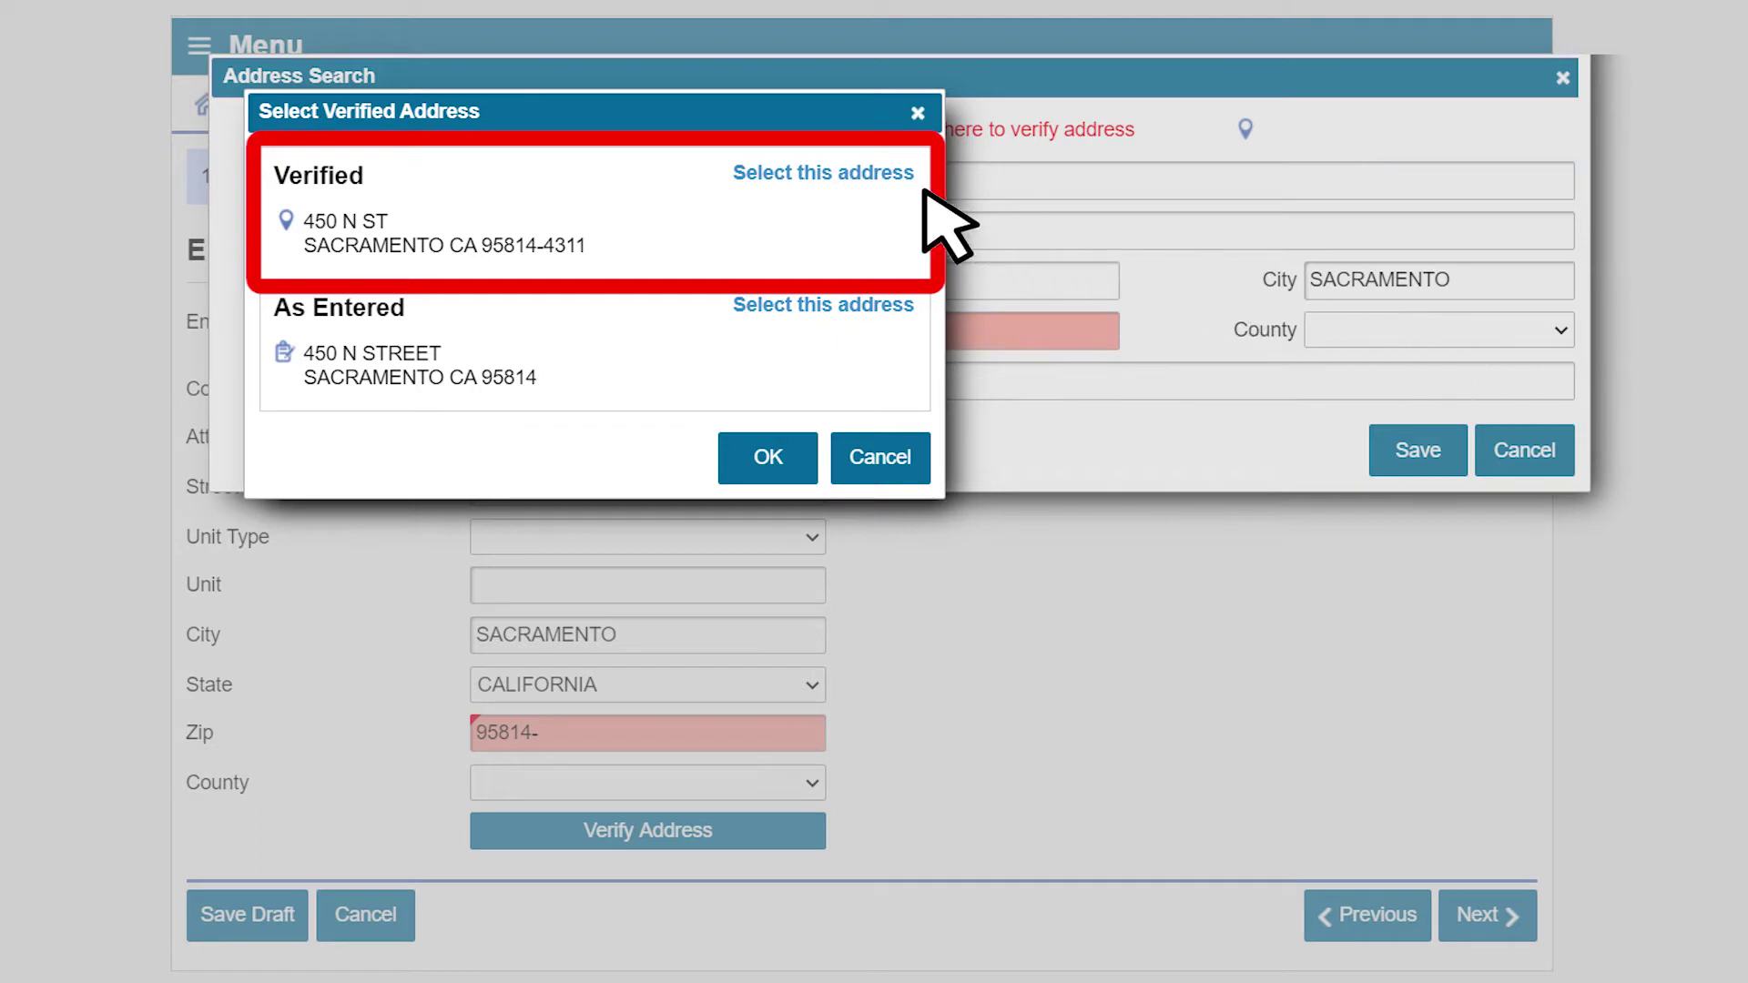
click(843, 171)
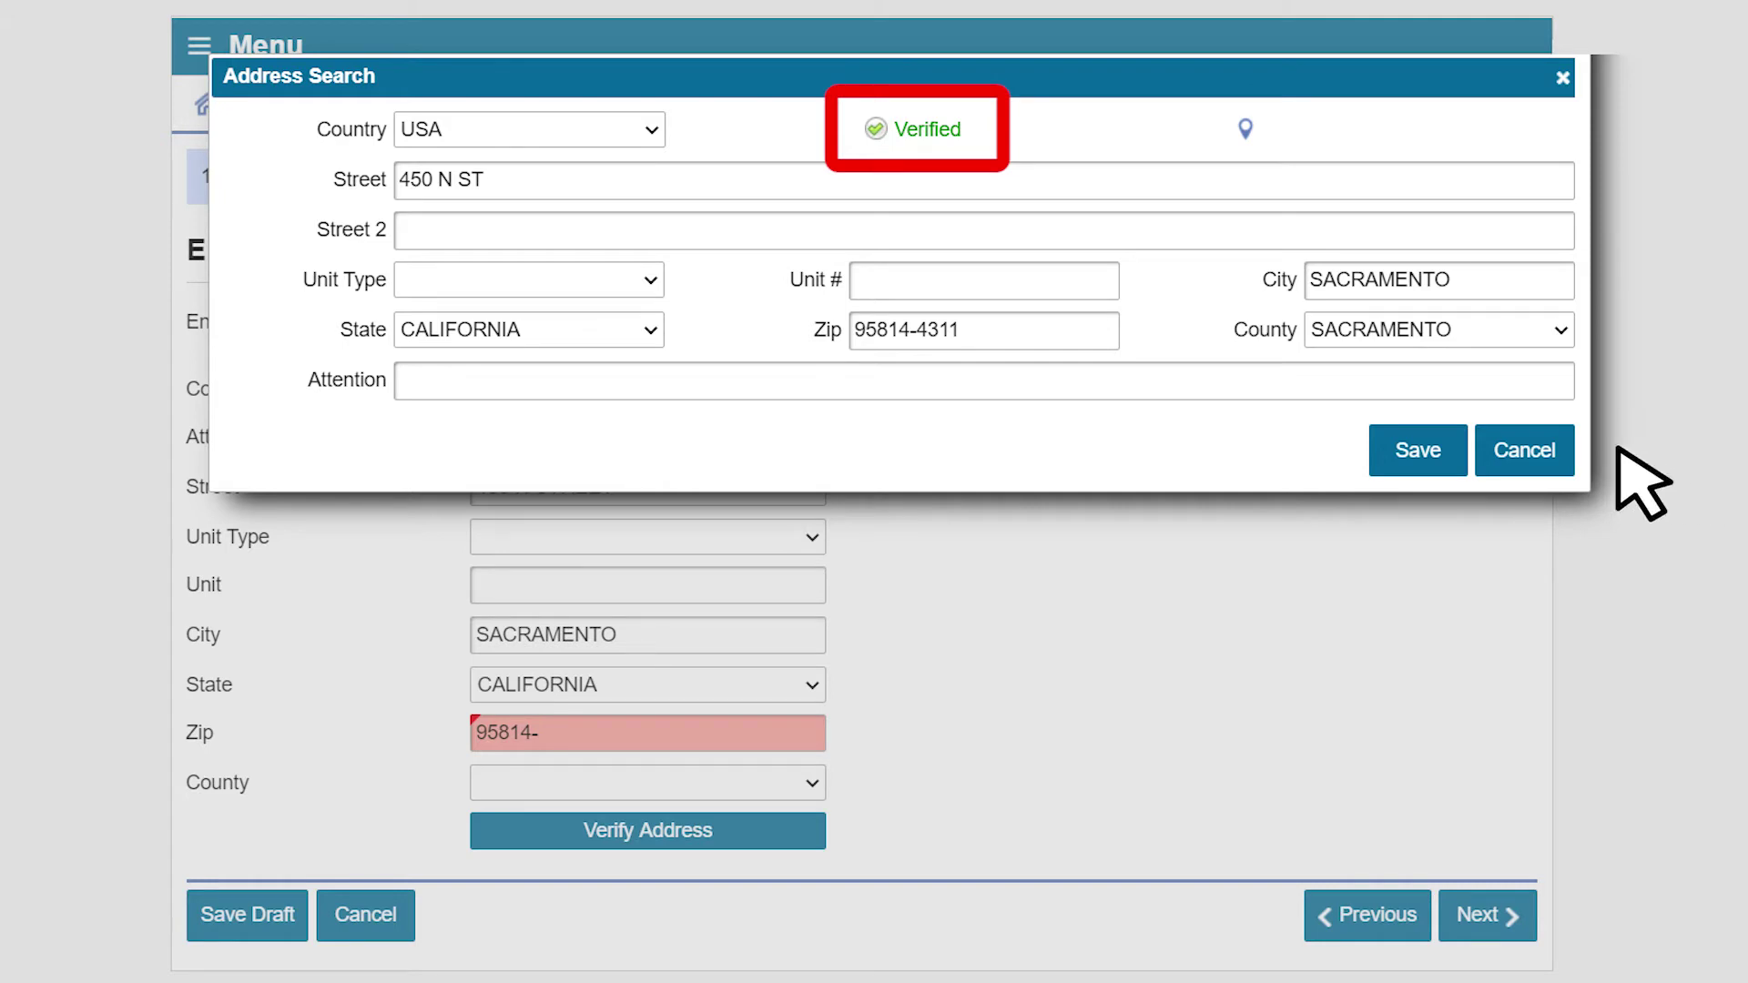
click(1436, 461)
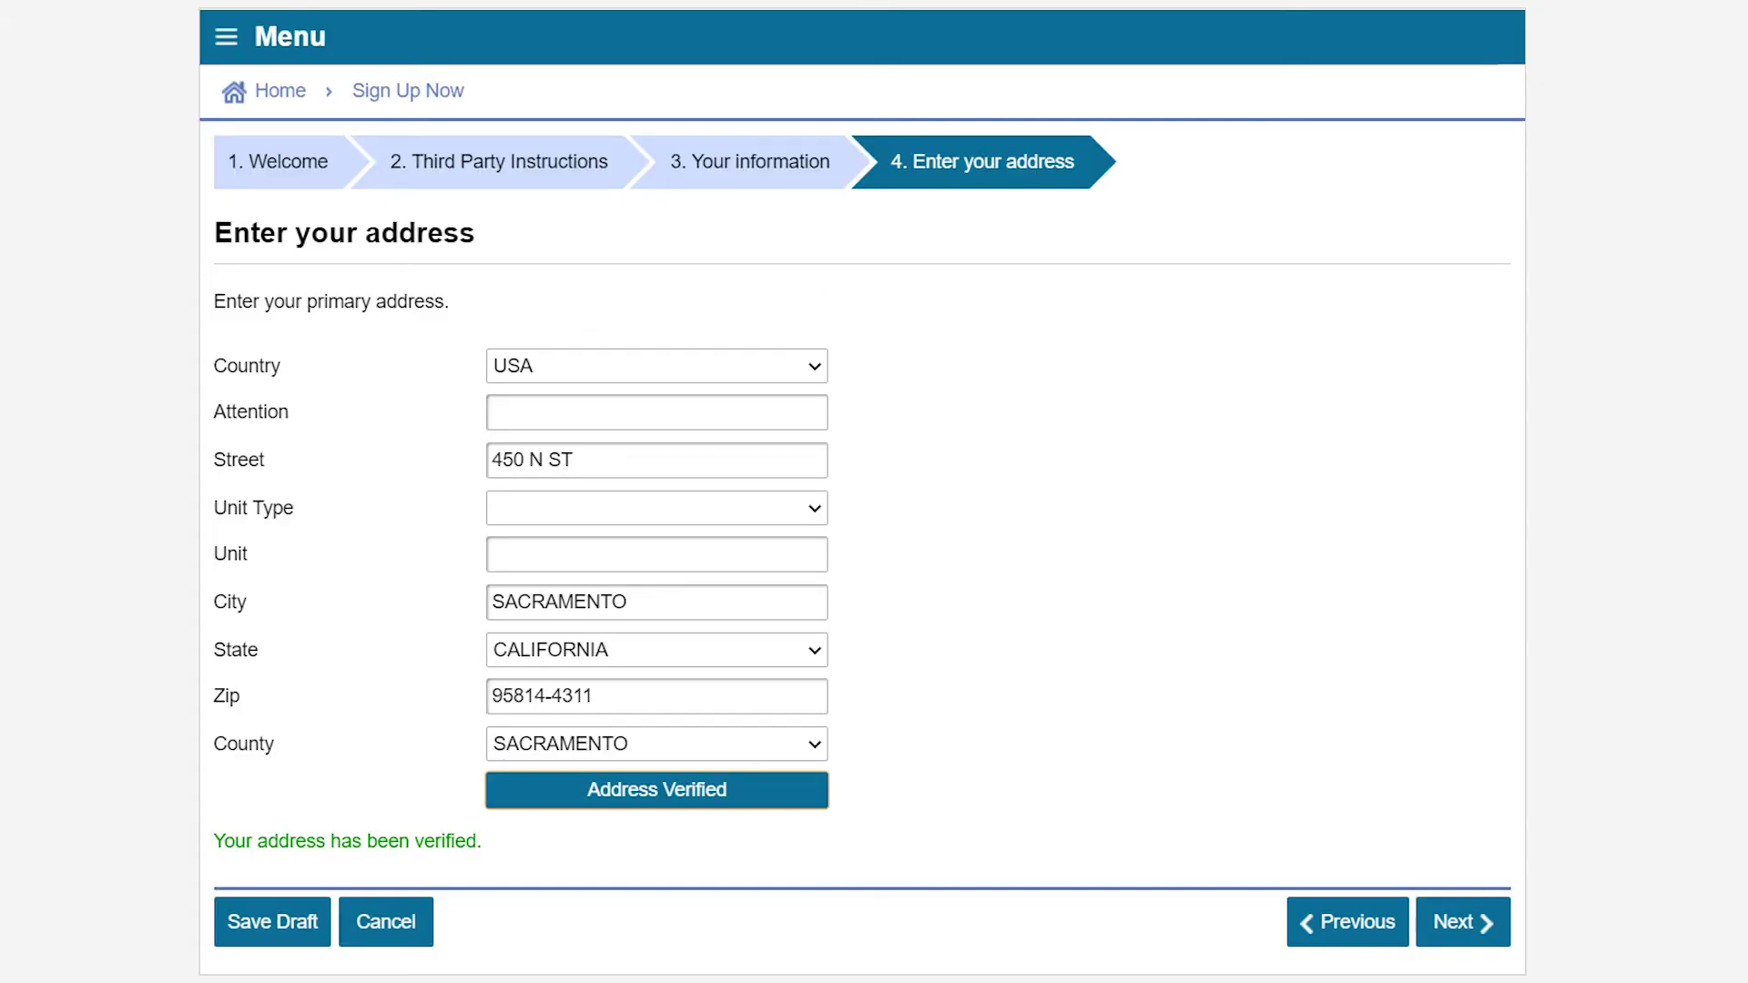
- Get through the login and contact pages, choose email-only two-step verification, and submit the sign-up
click(1468, 927)
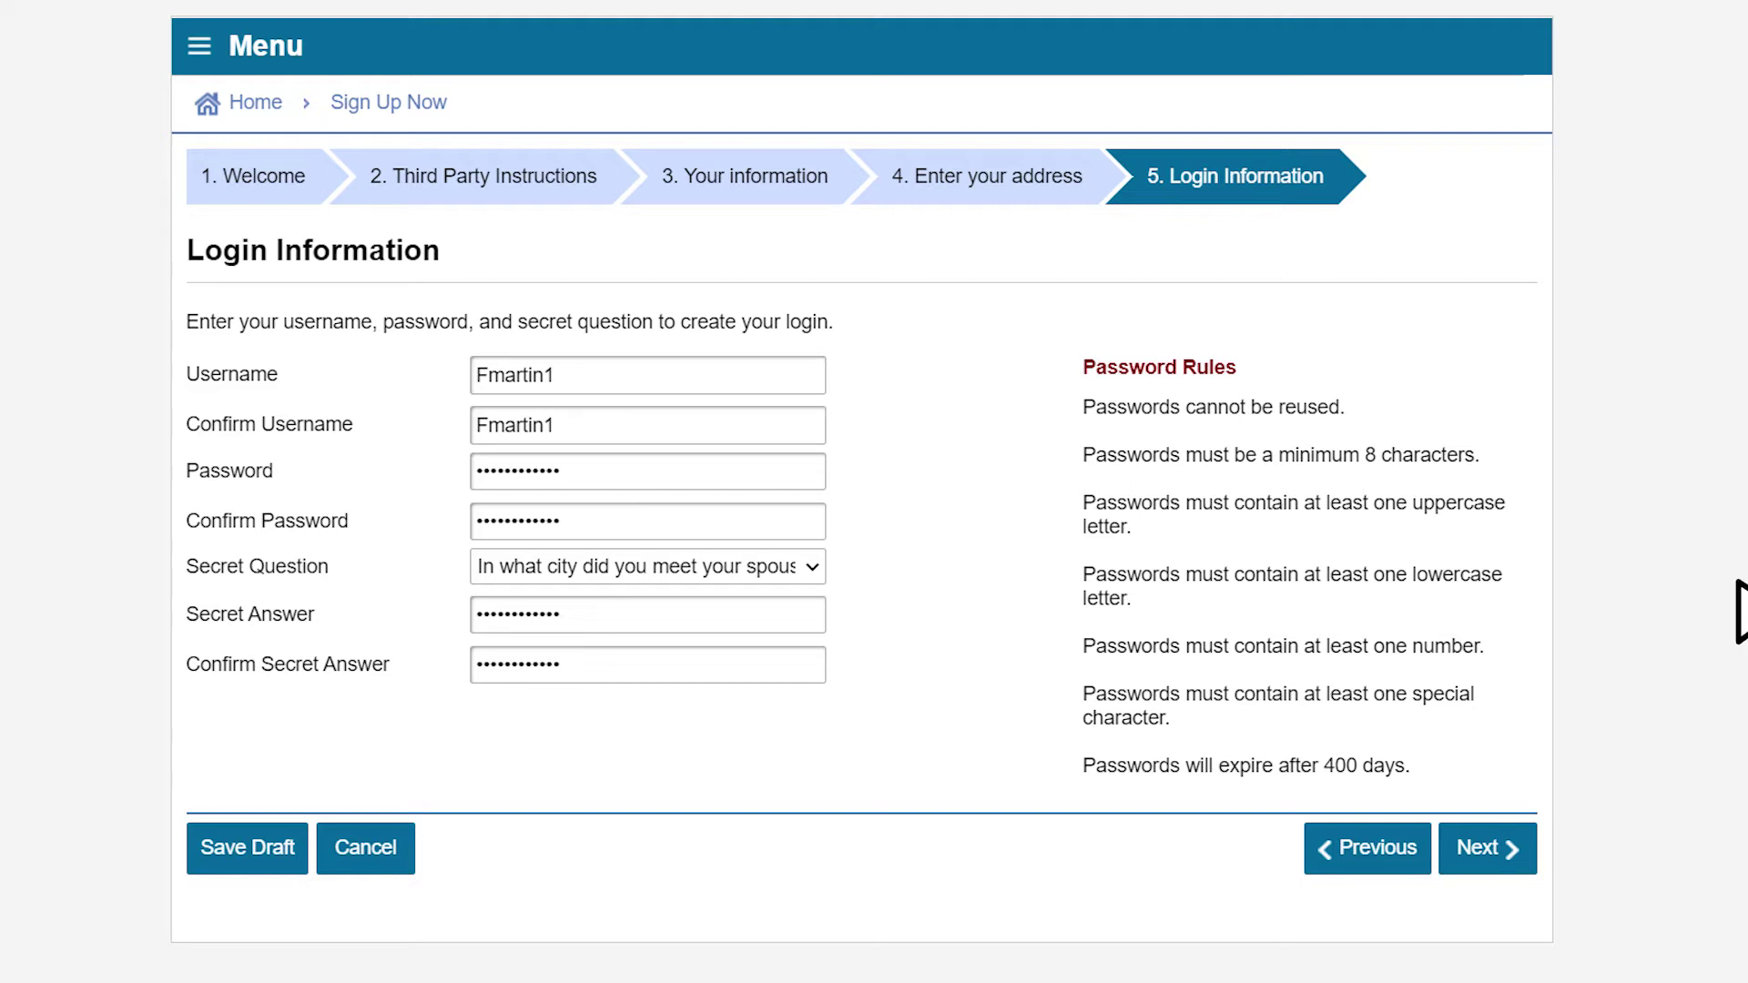
click(1509, 847)
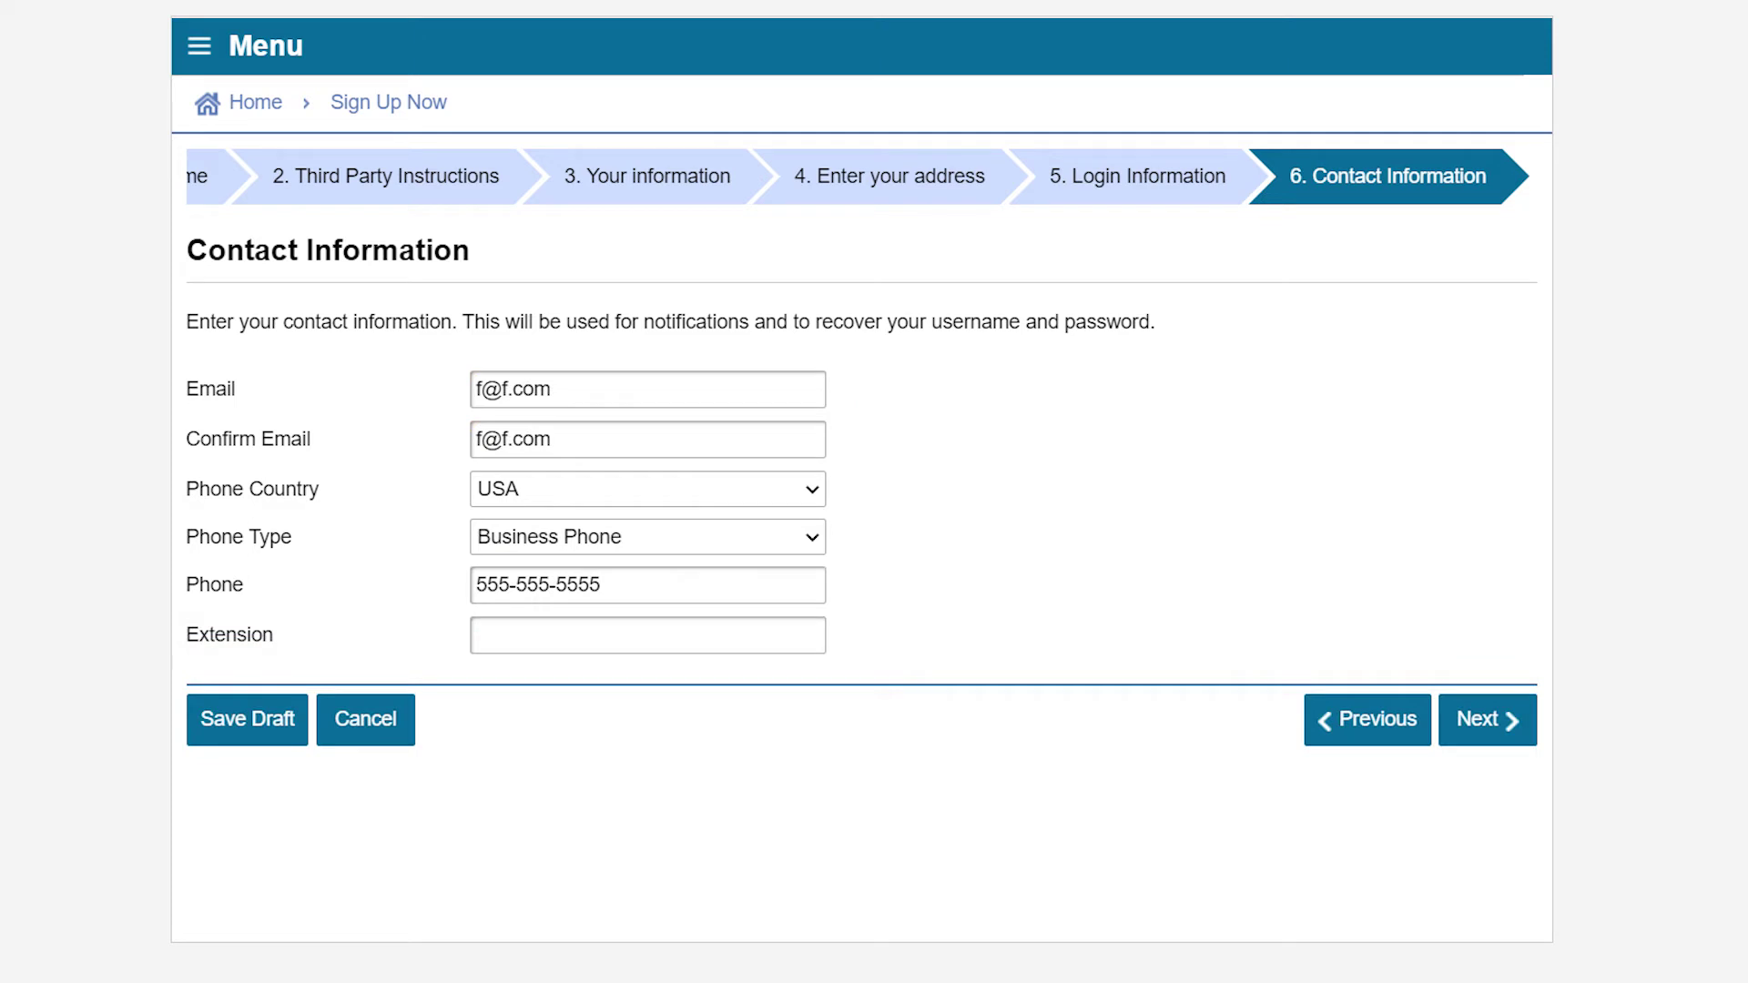
click(1477, 719)
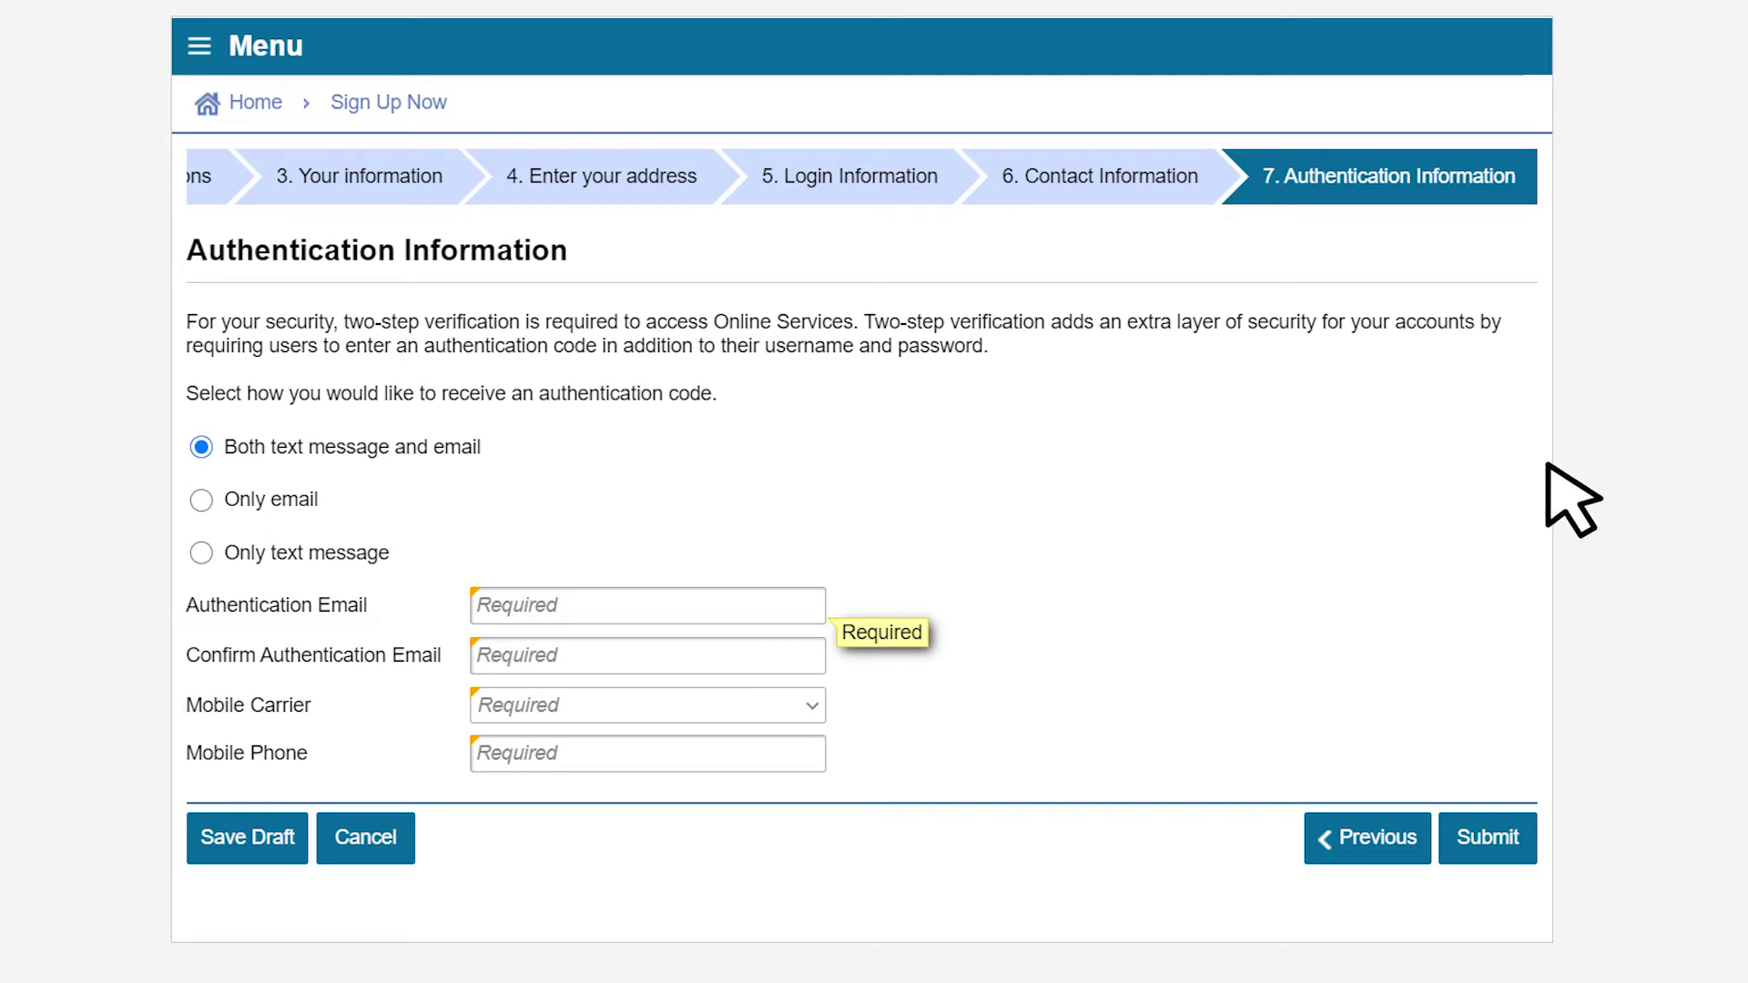
click(201, 500)
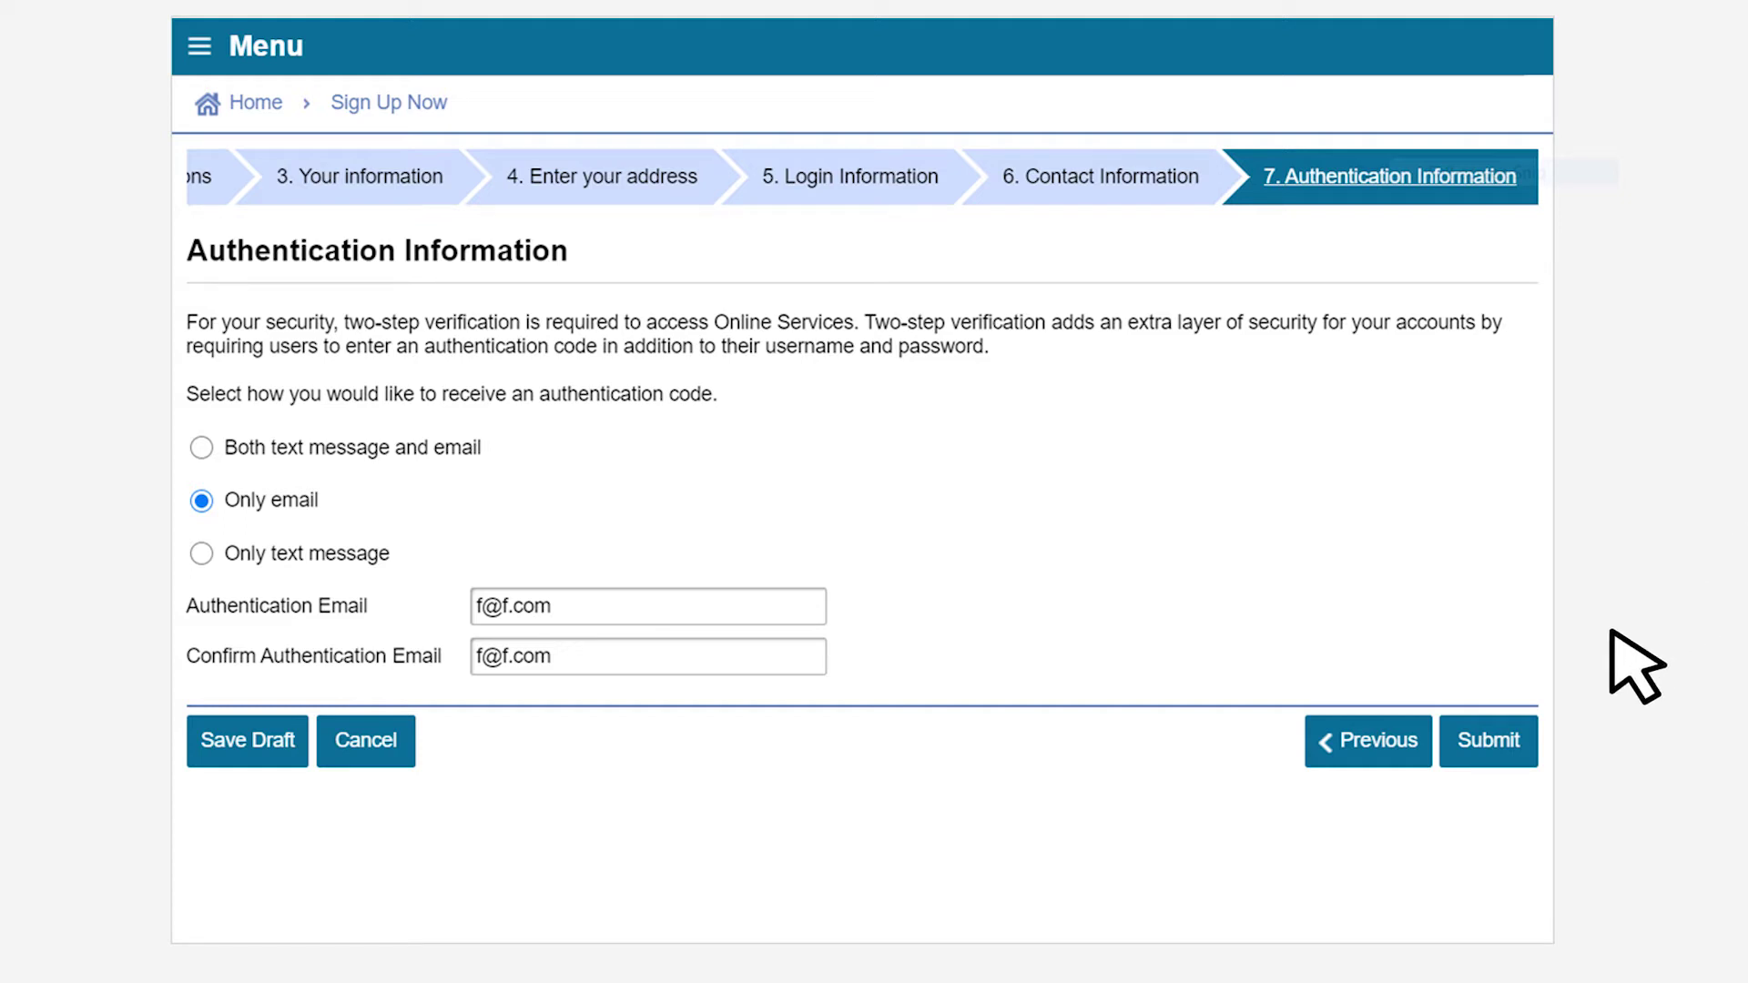
click(1483, 736)
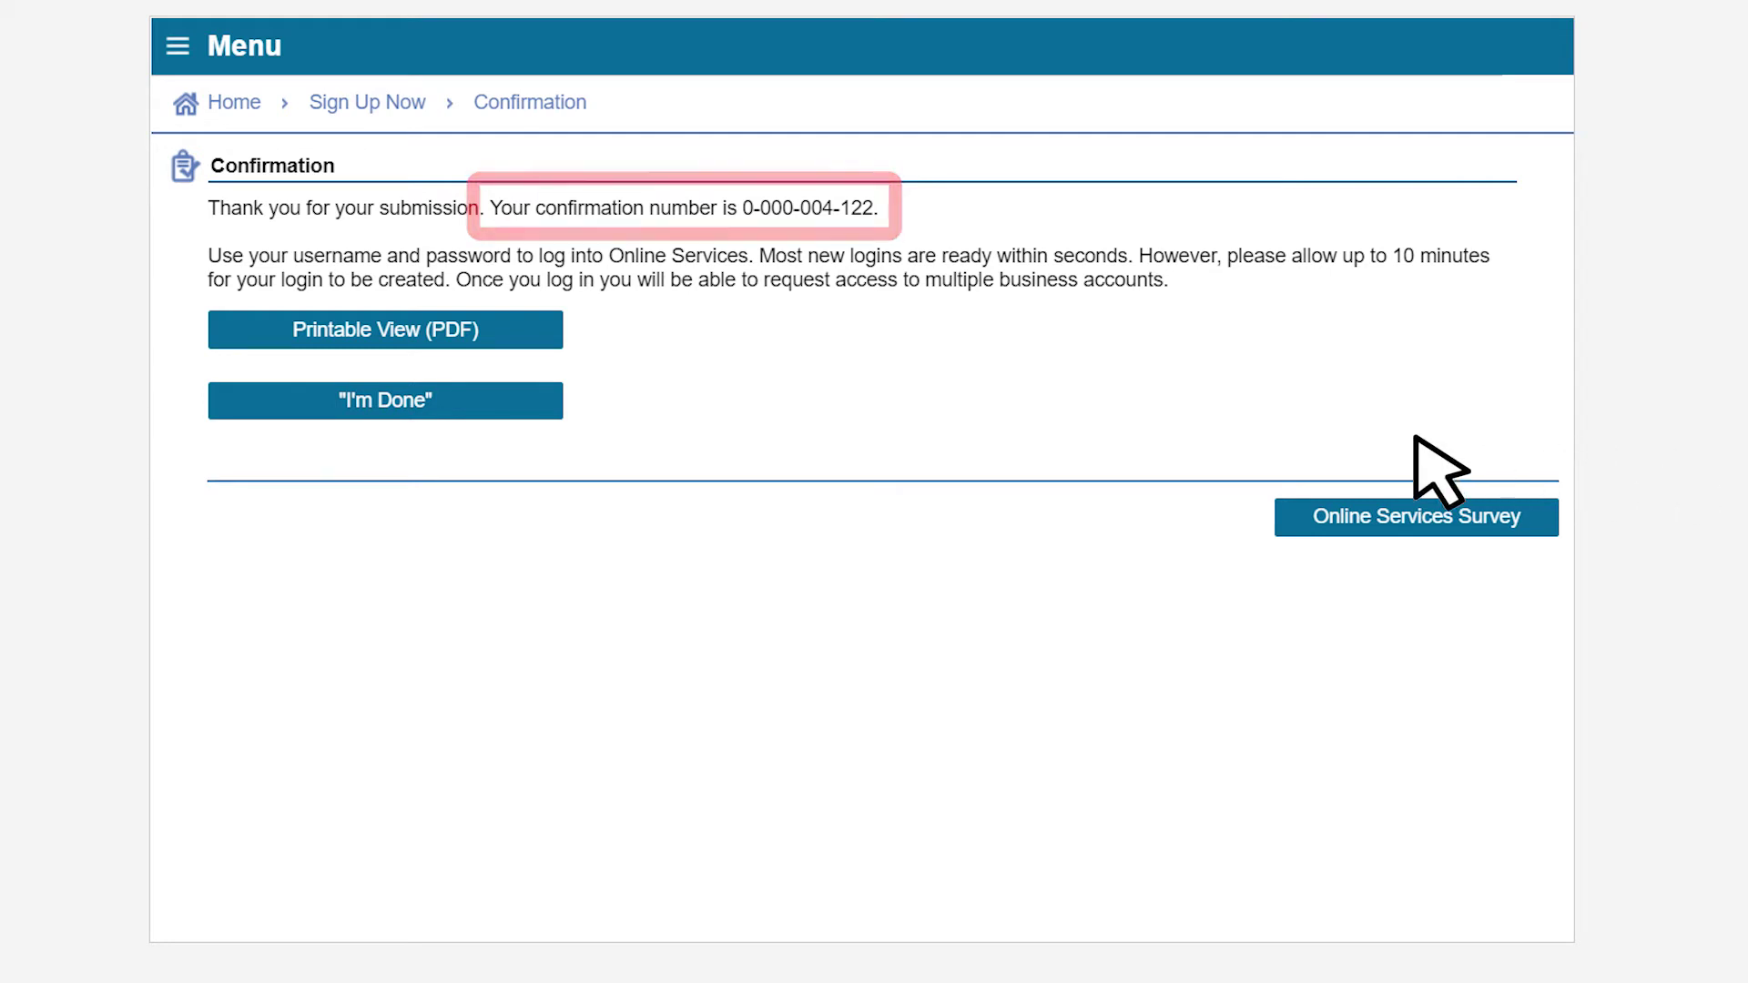
- Close the sign-up confirmation to return to the home page
click(396, 410)
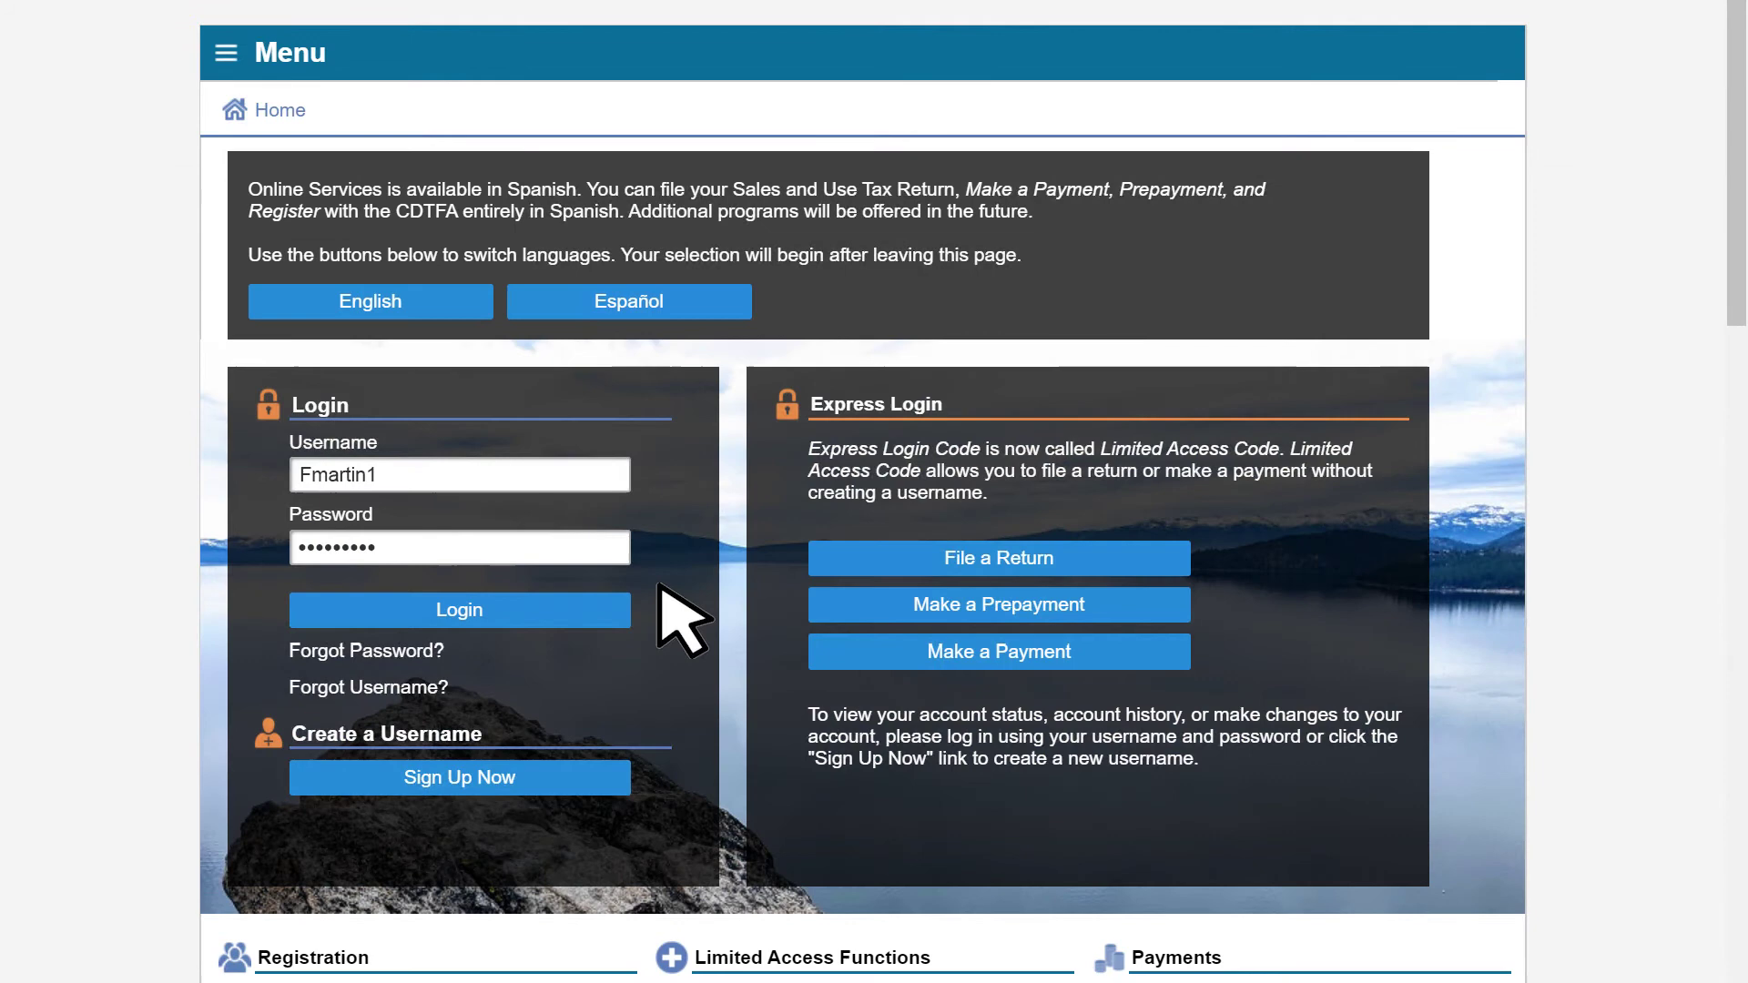
- Log in with the new credentials, get an emailed authentication code, and complete logon with it
click(462, 597)
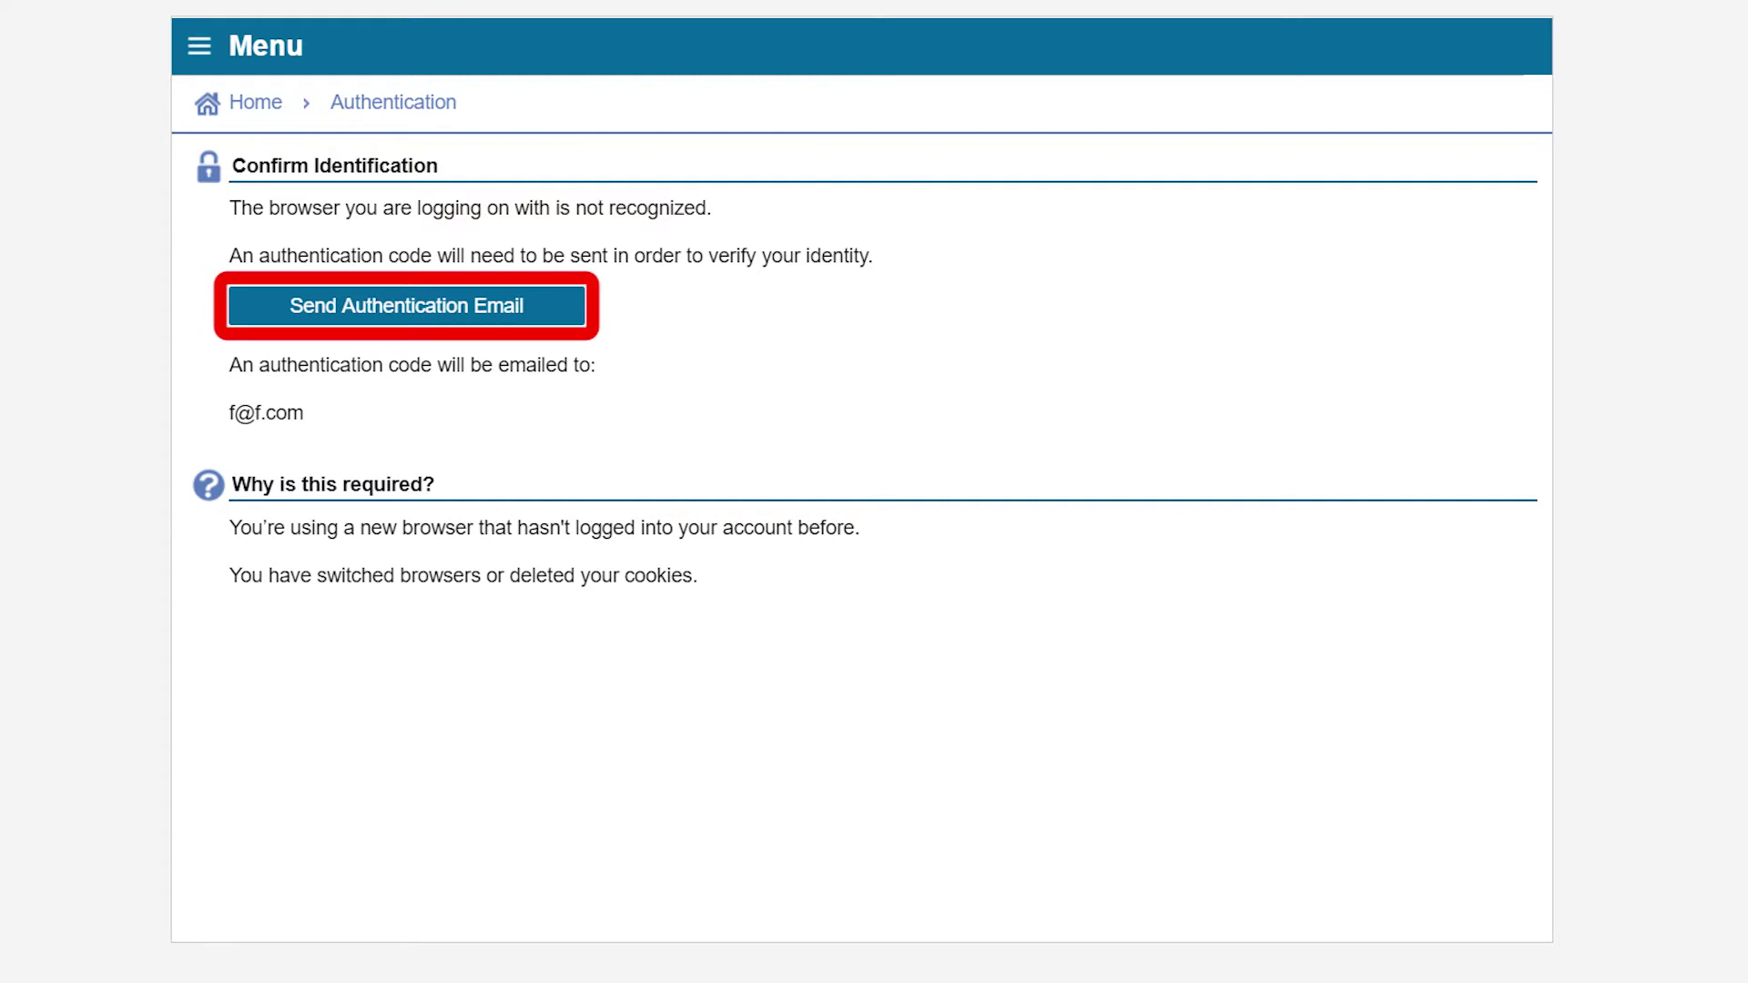
click(463, 306)
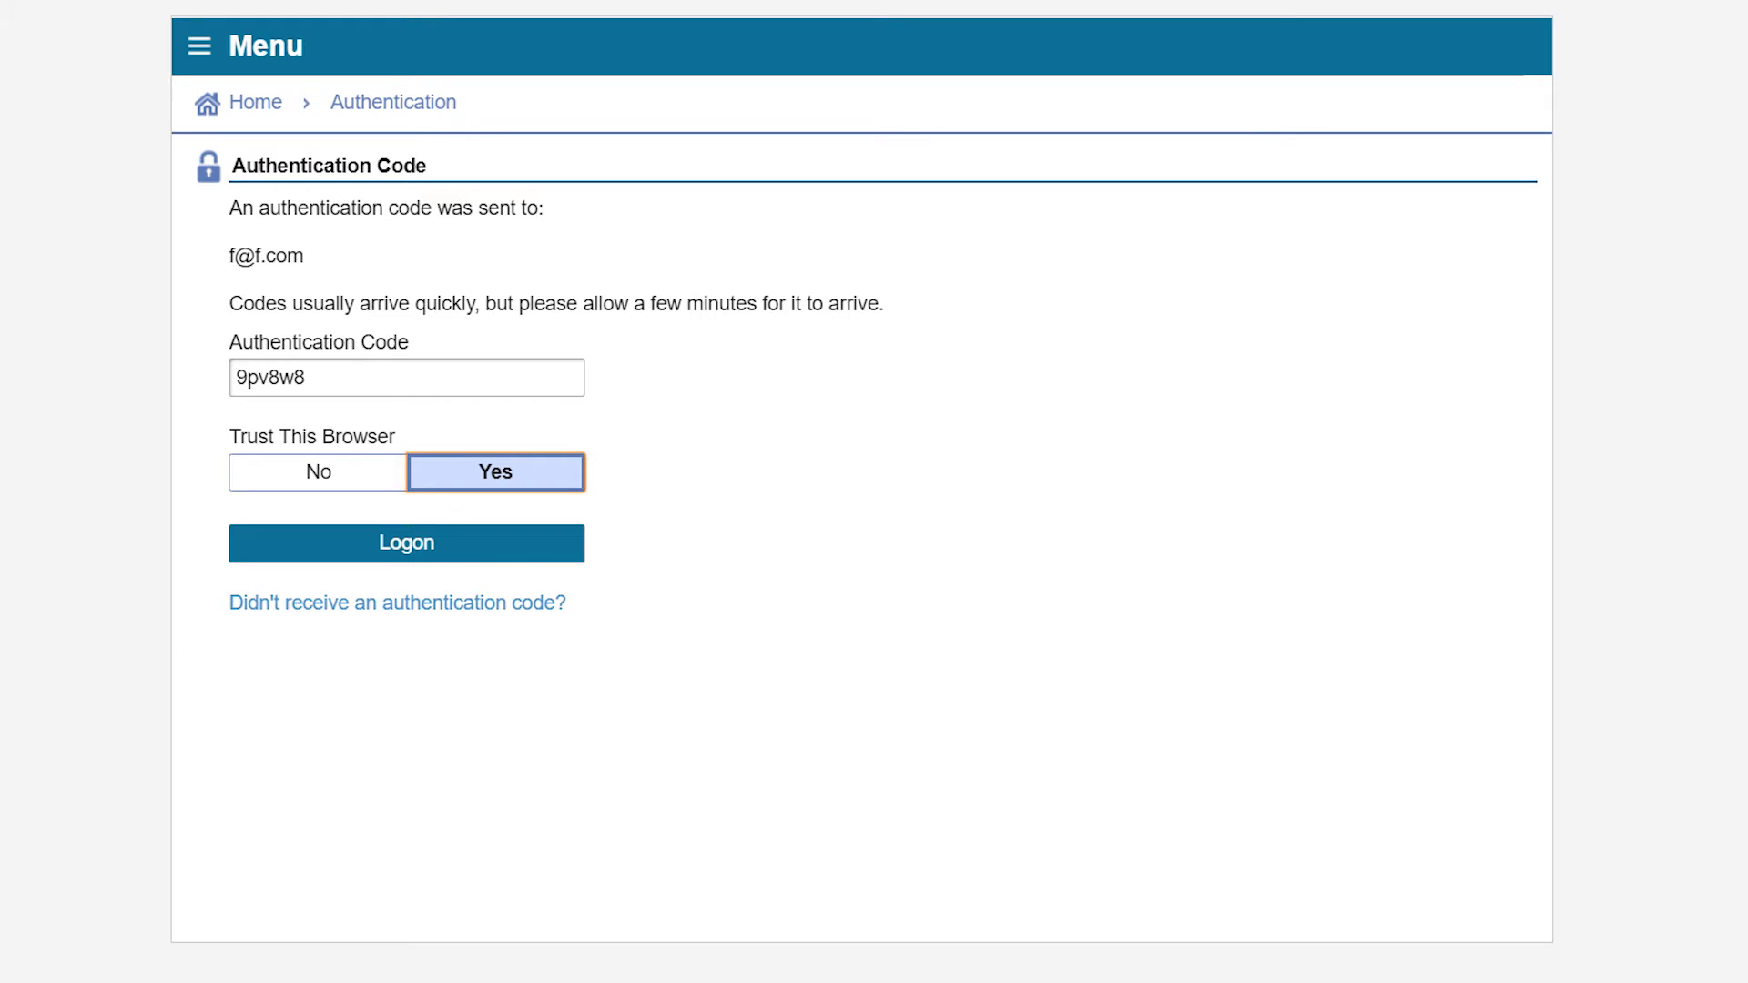
click(416, 543)
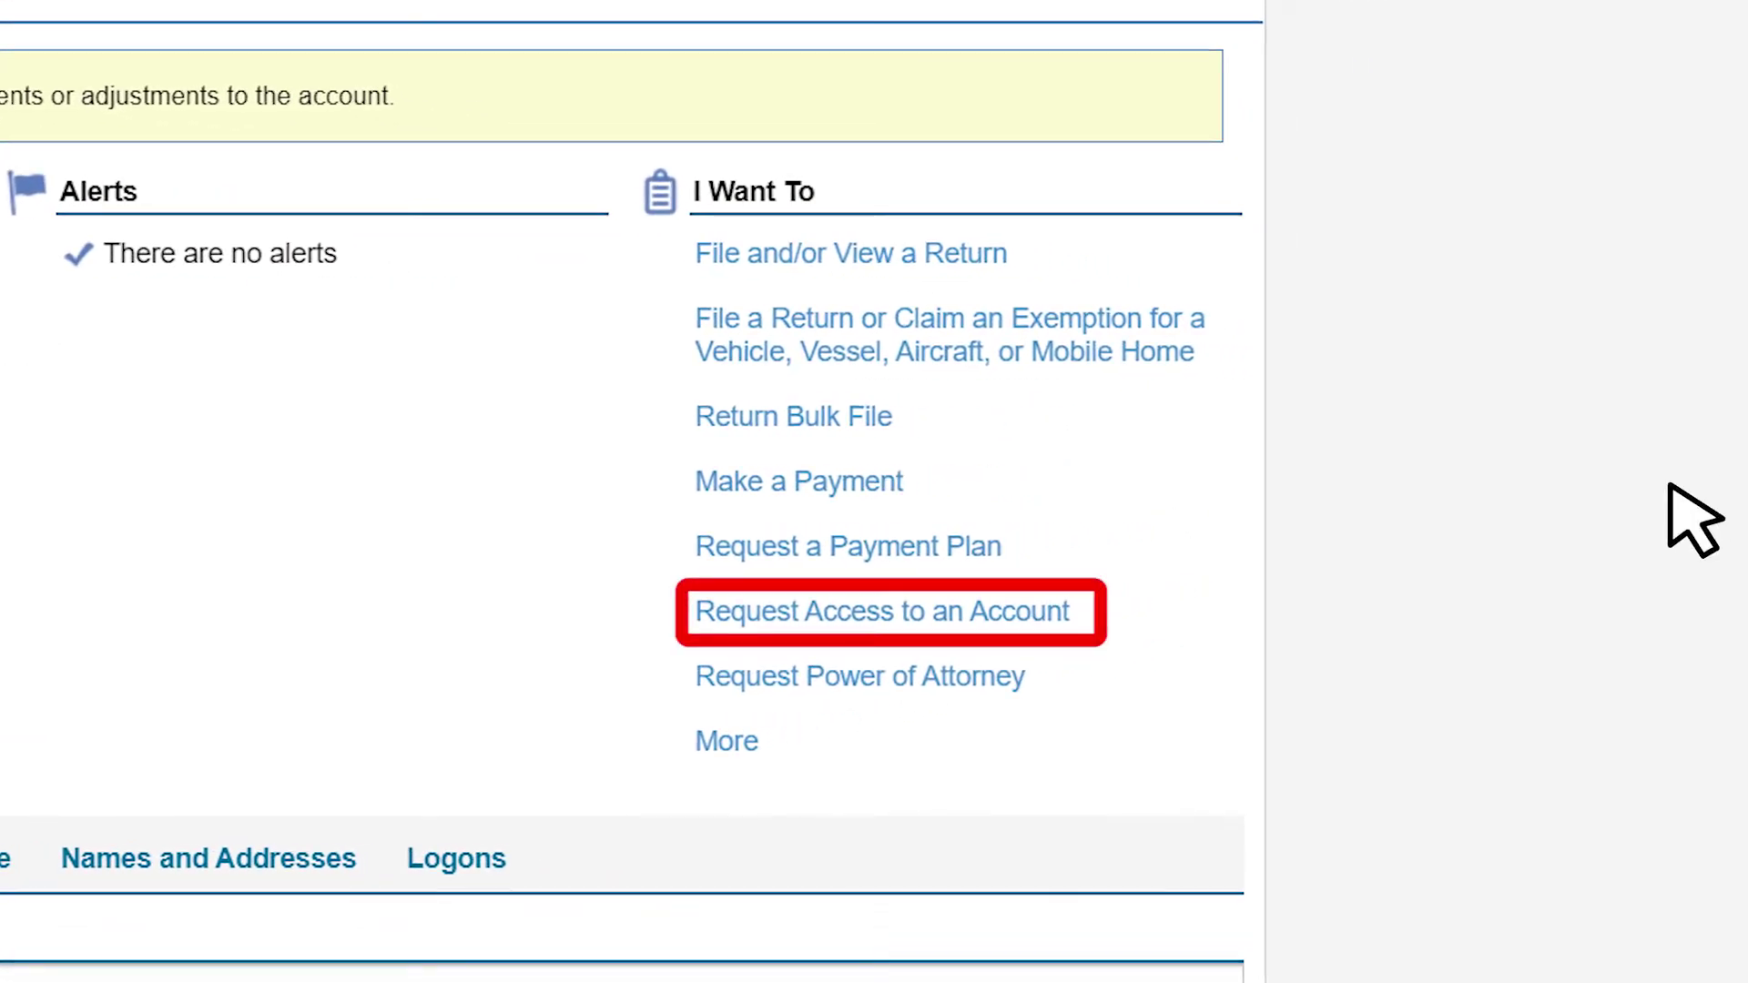
- Request account access as a delegate without a security code, choosing Marine Invasive Species (Ballast Water)
click(878, 614)
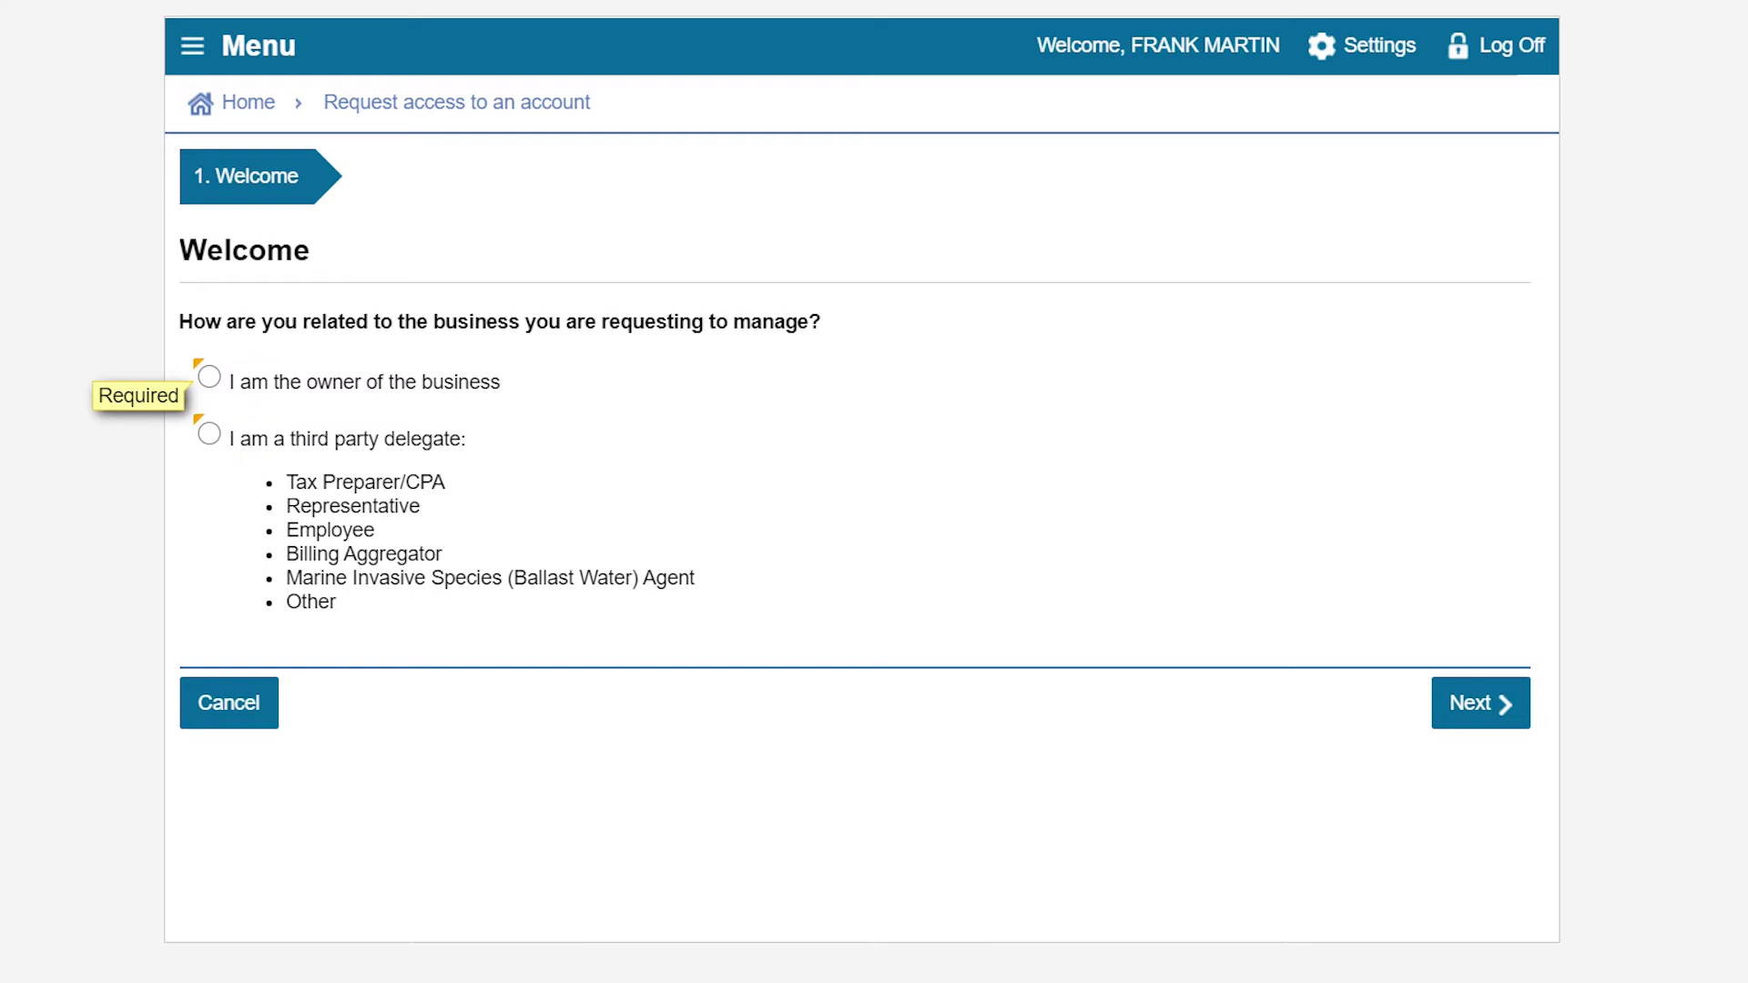
click(209, 434)
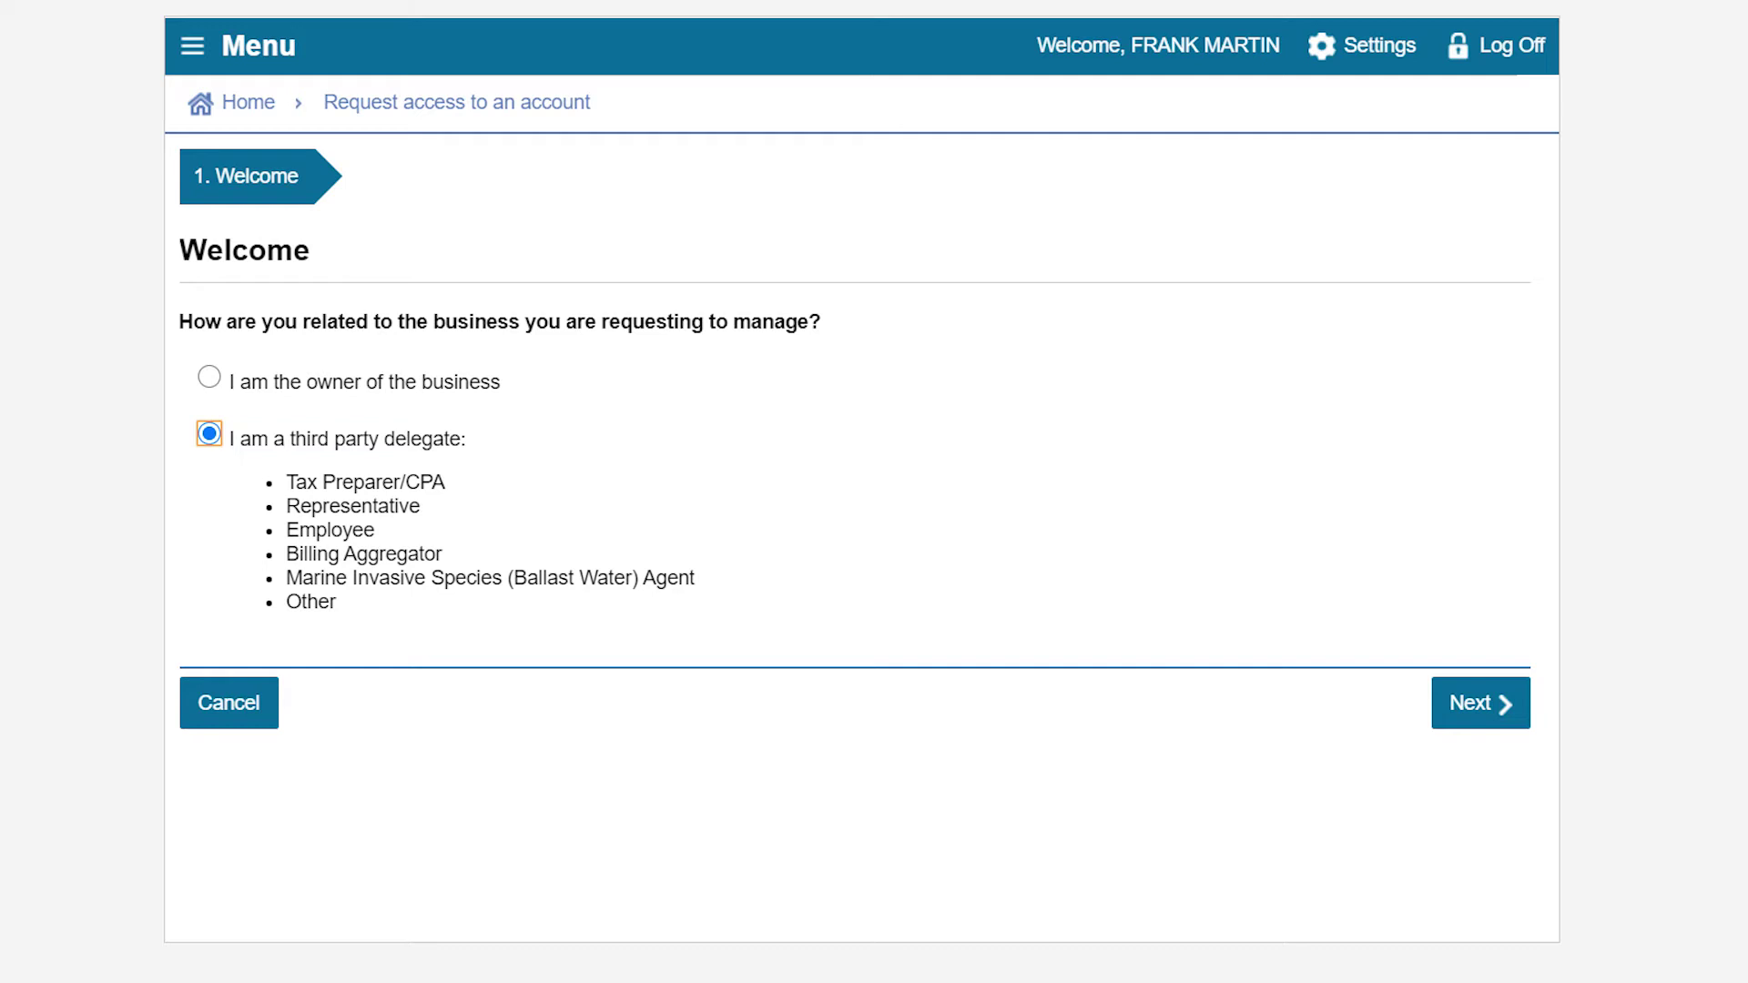
click(1484, 703)
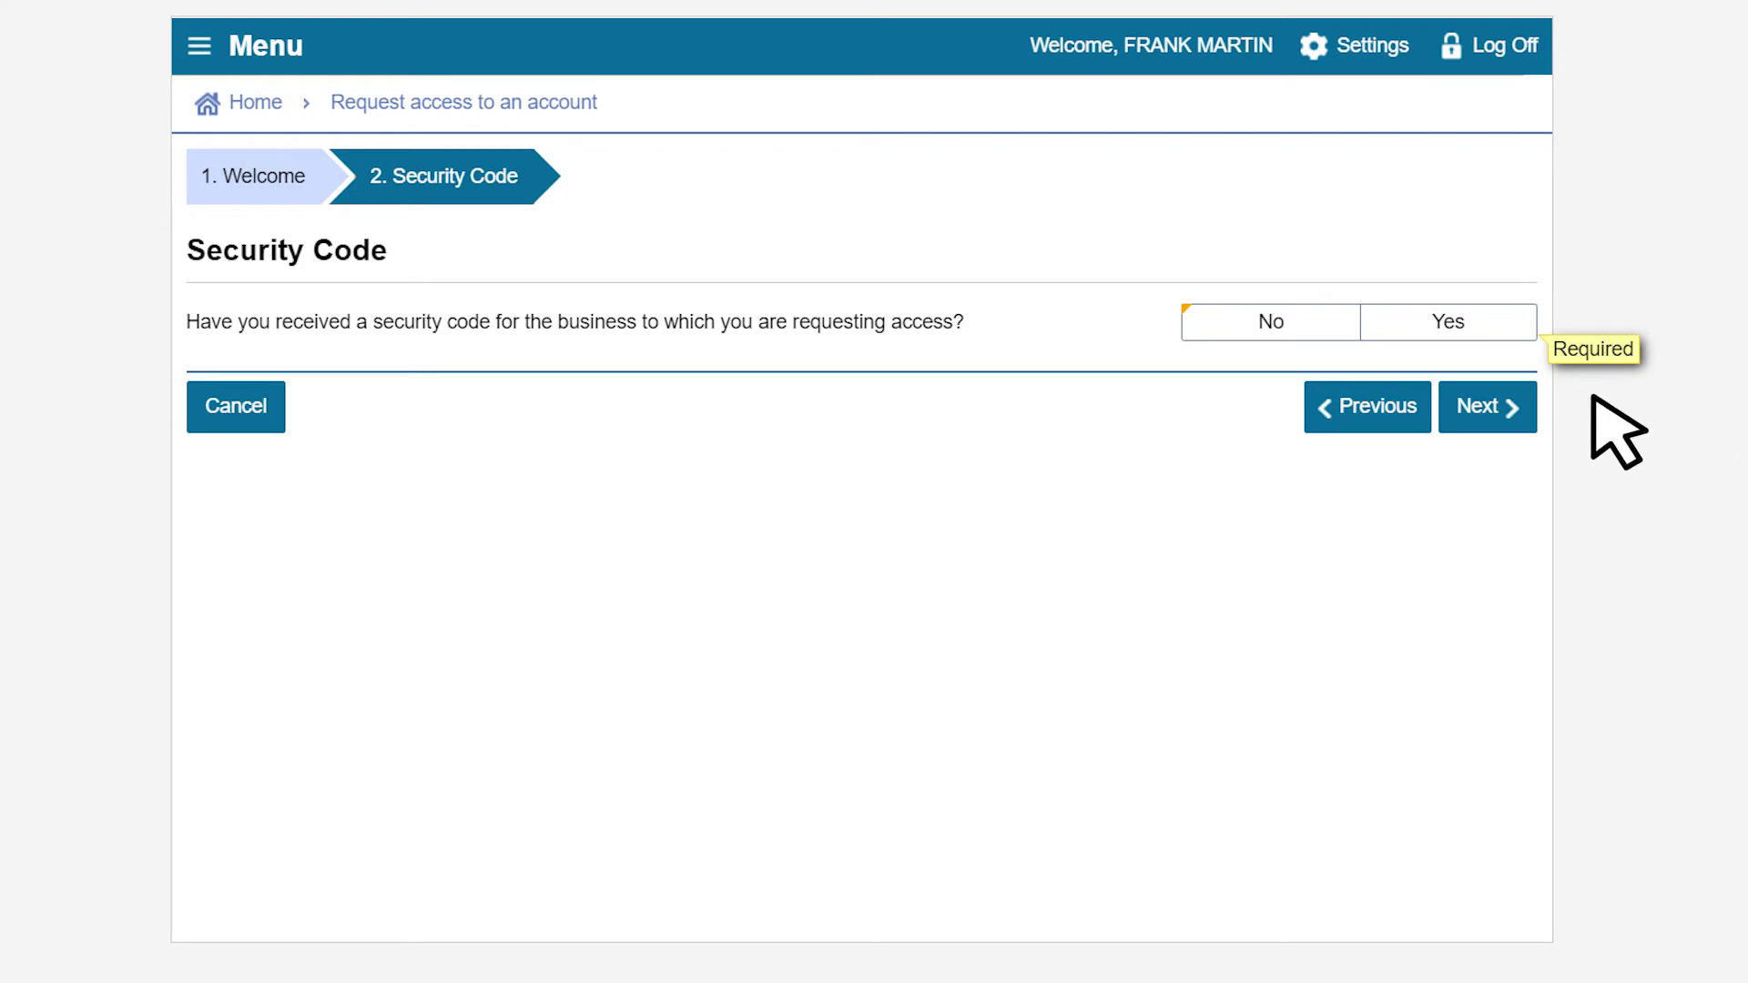
click(1272, 323)
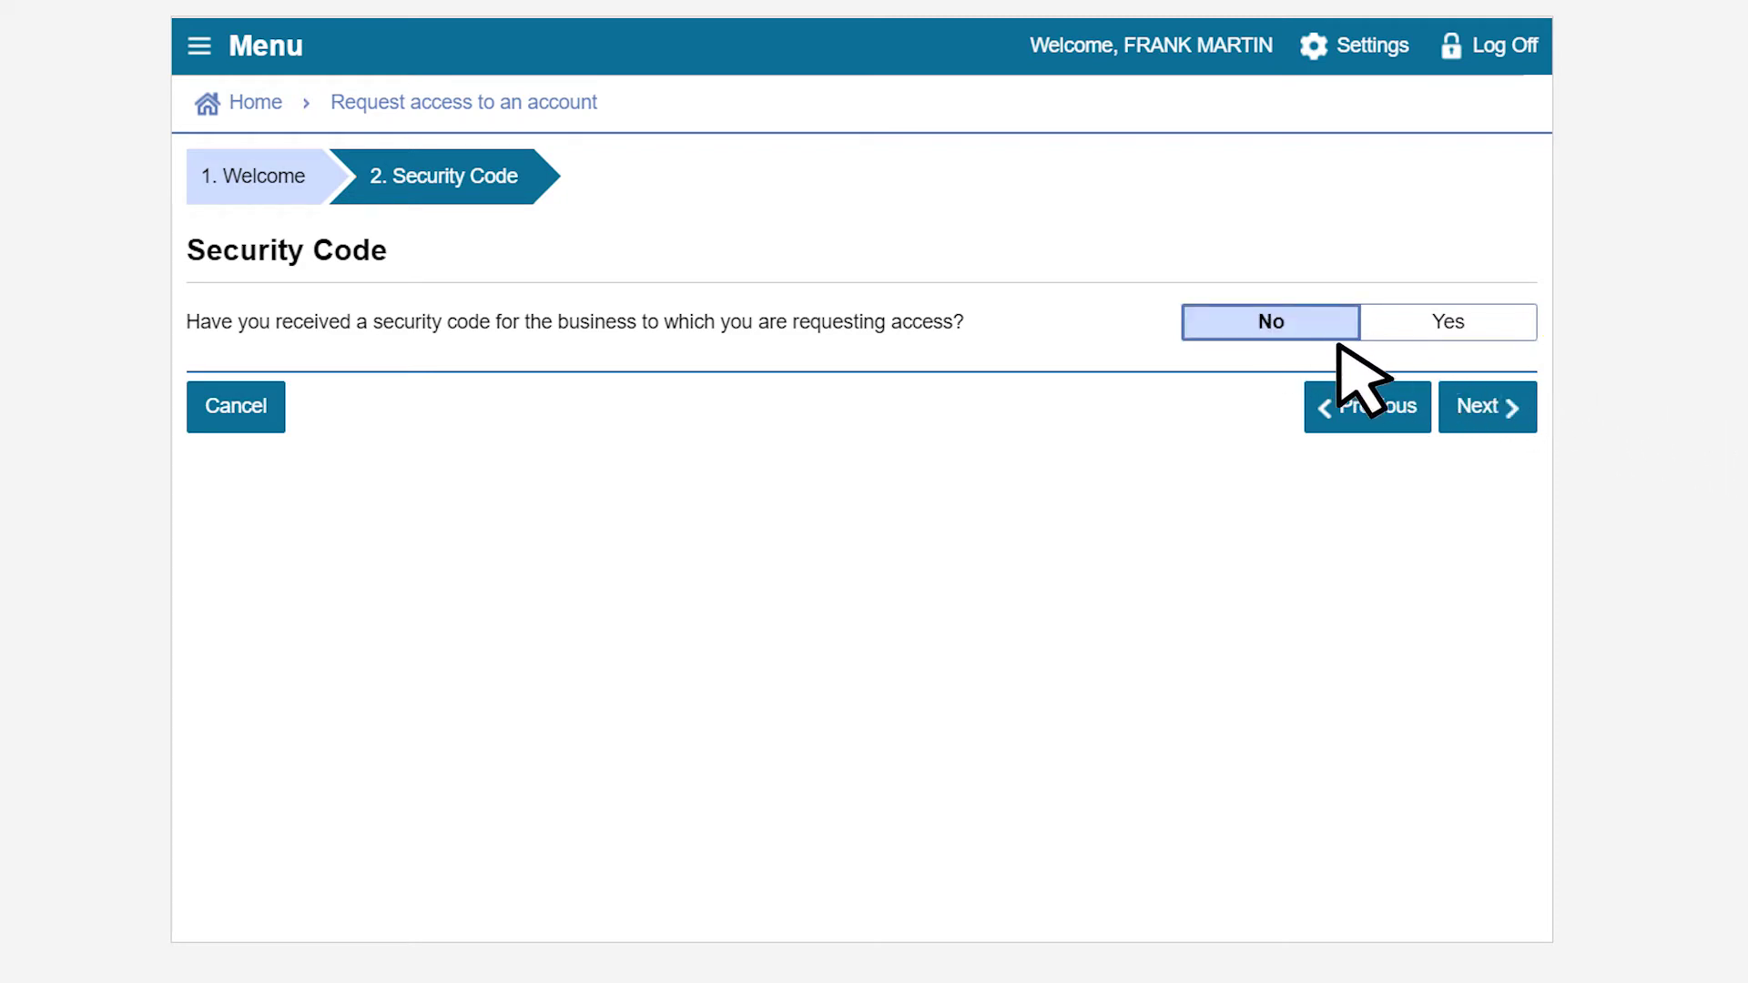
click(1486, 407)
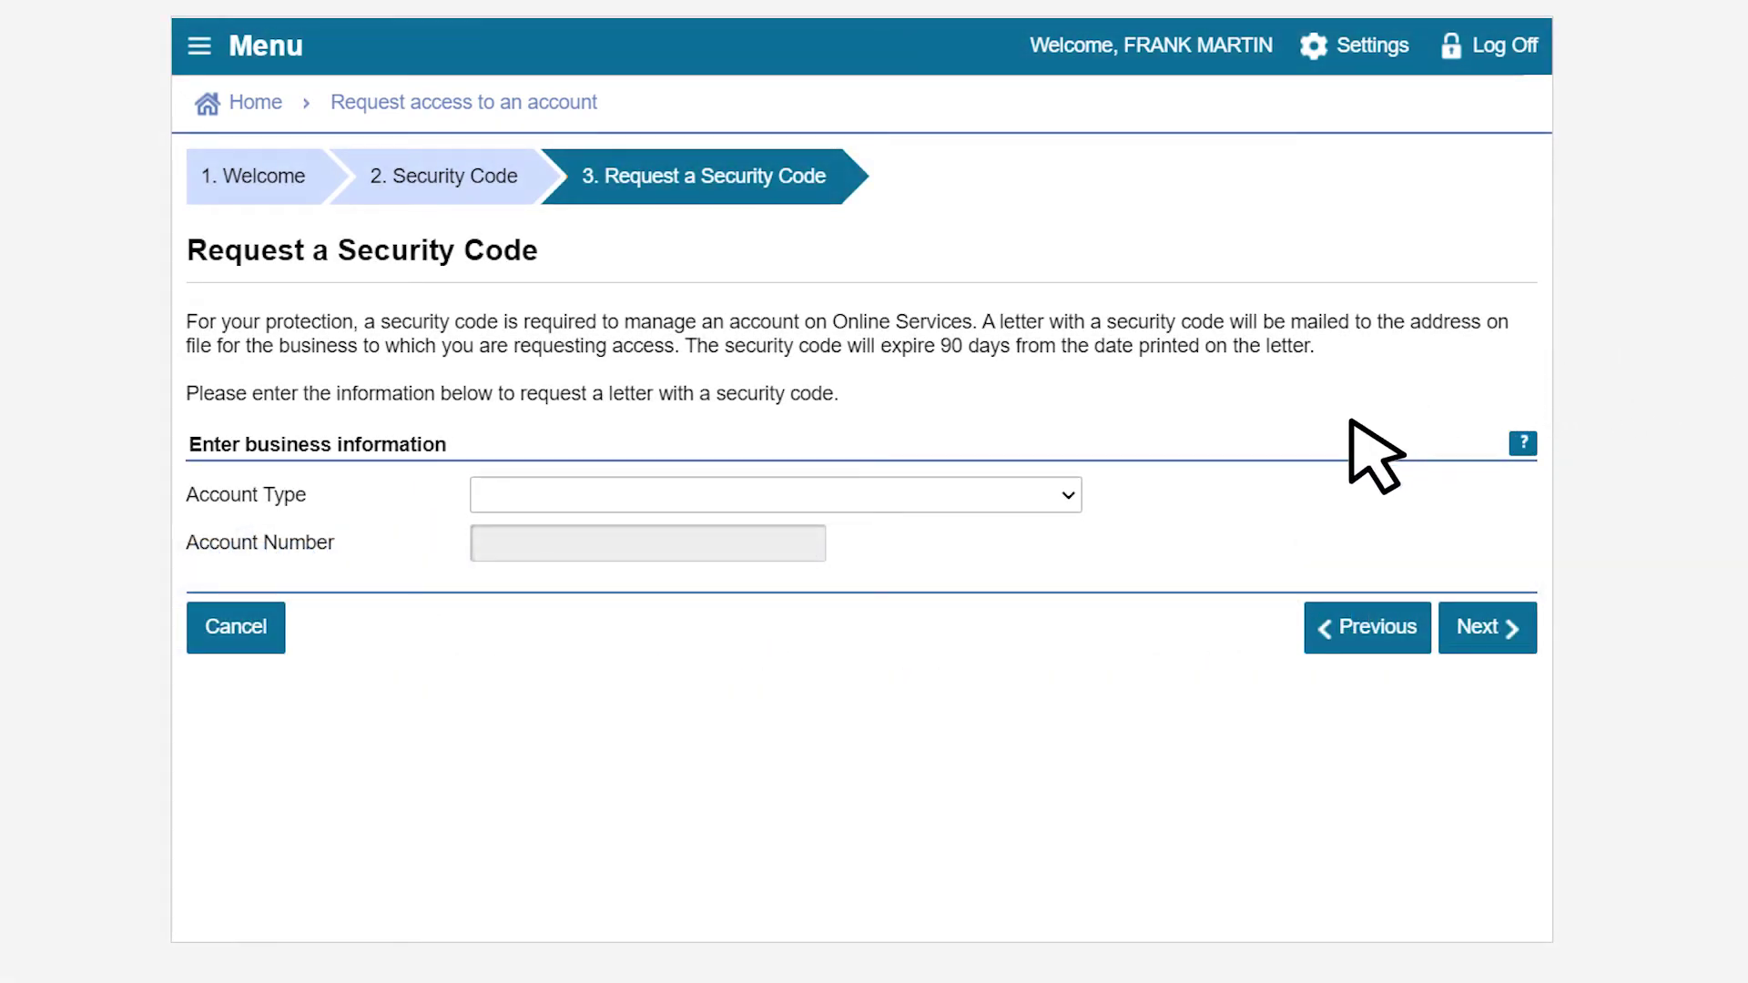
click(1067, 494)
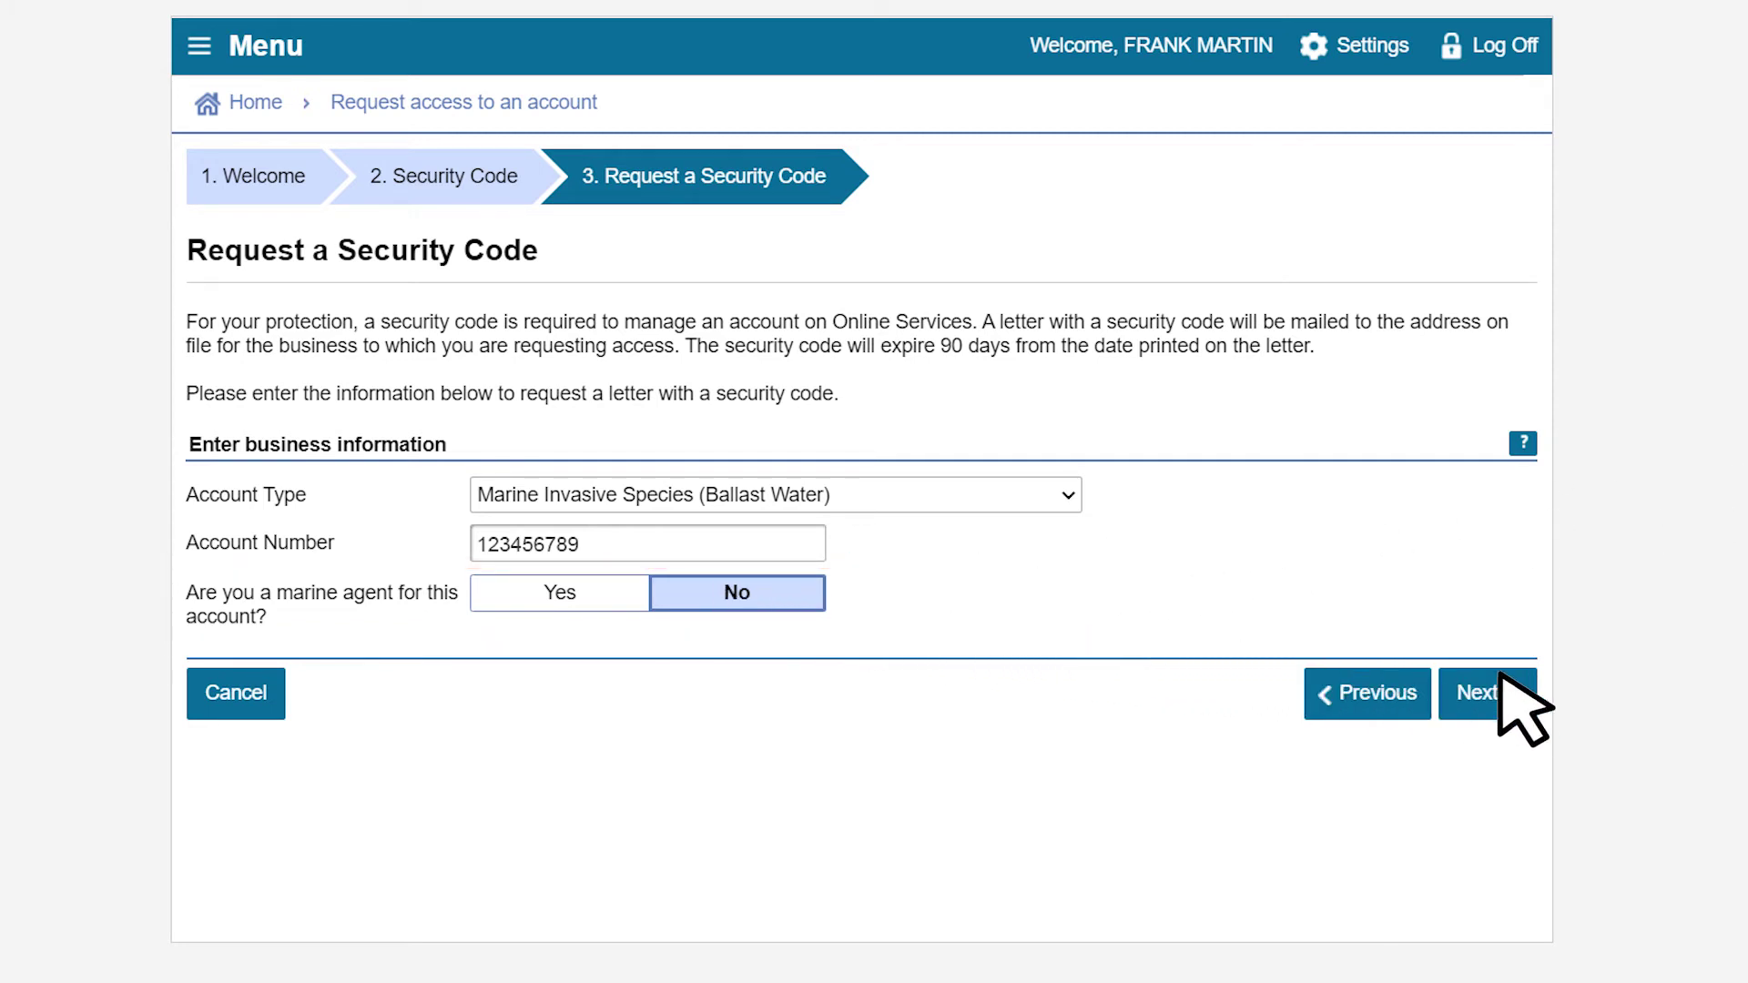
click(1506, 678)
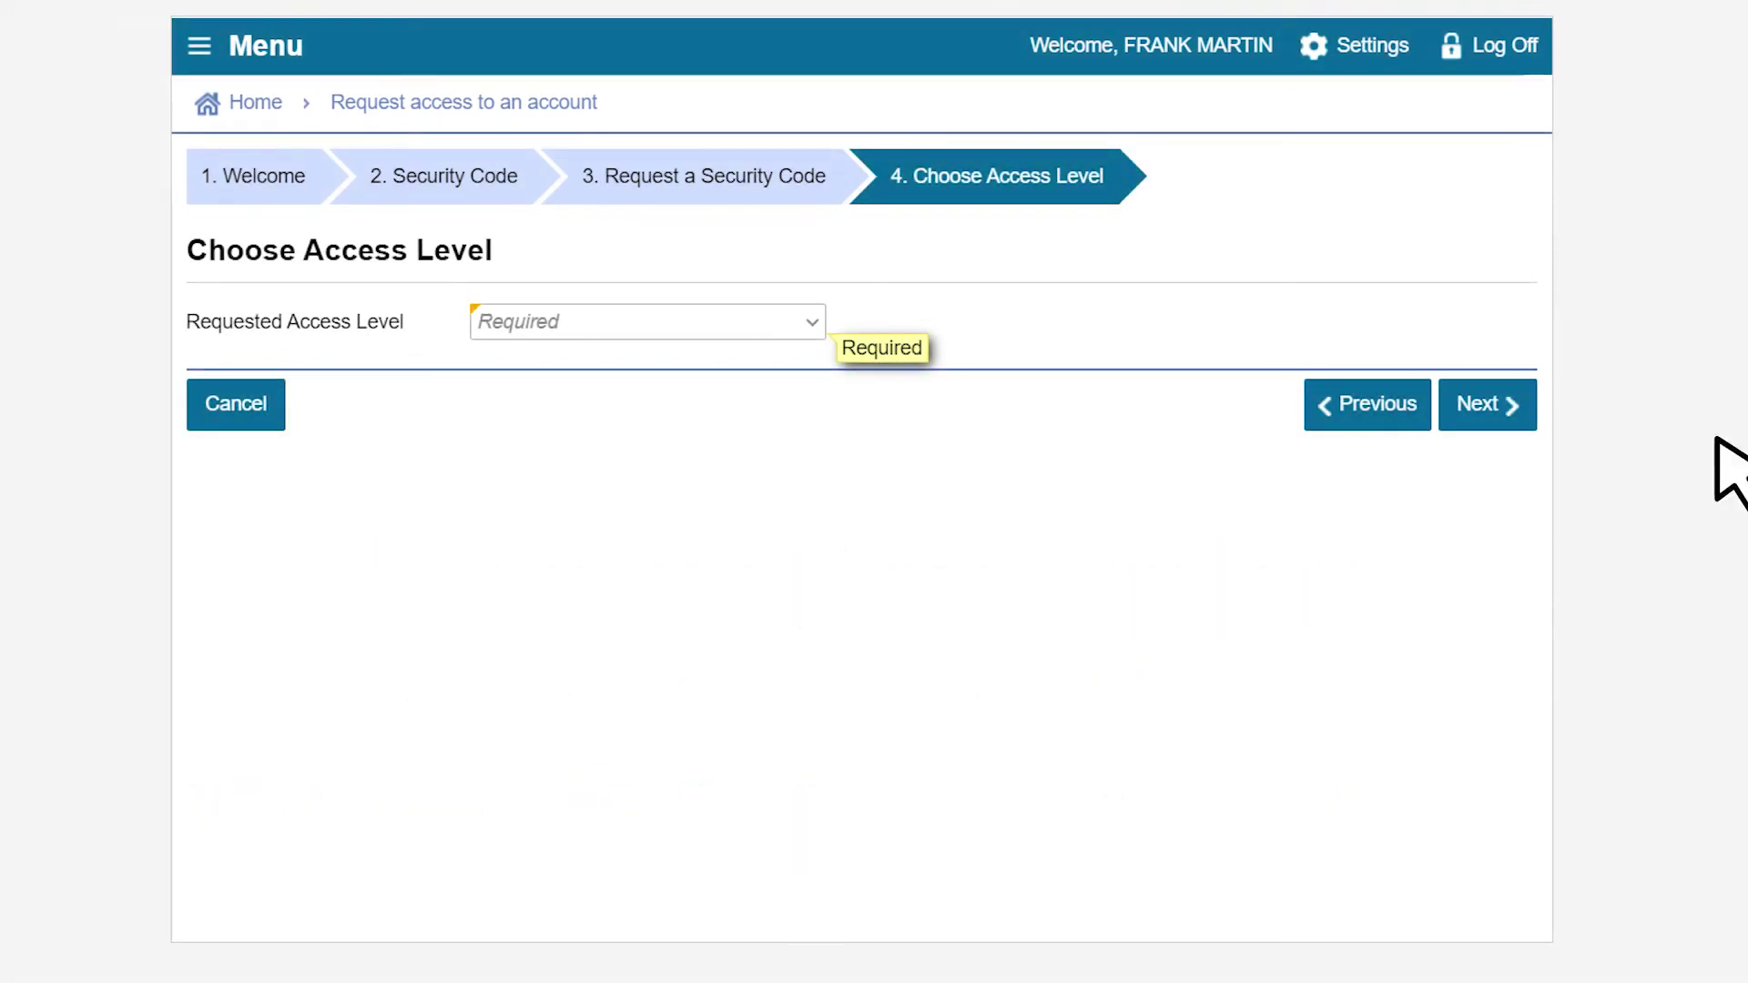
- Request All Access to the ballast water account and submit the security-code letter request
click(811, 321)
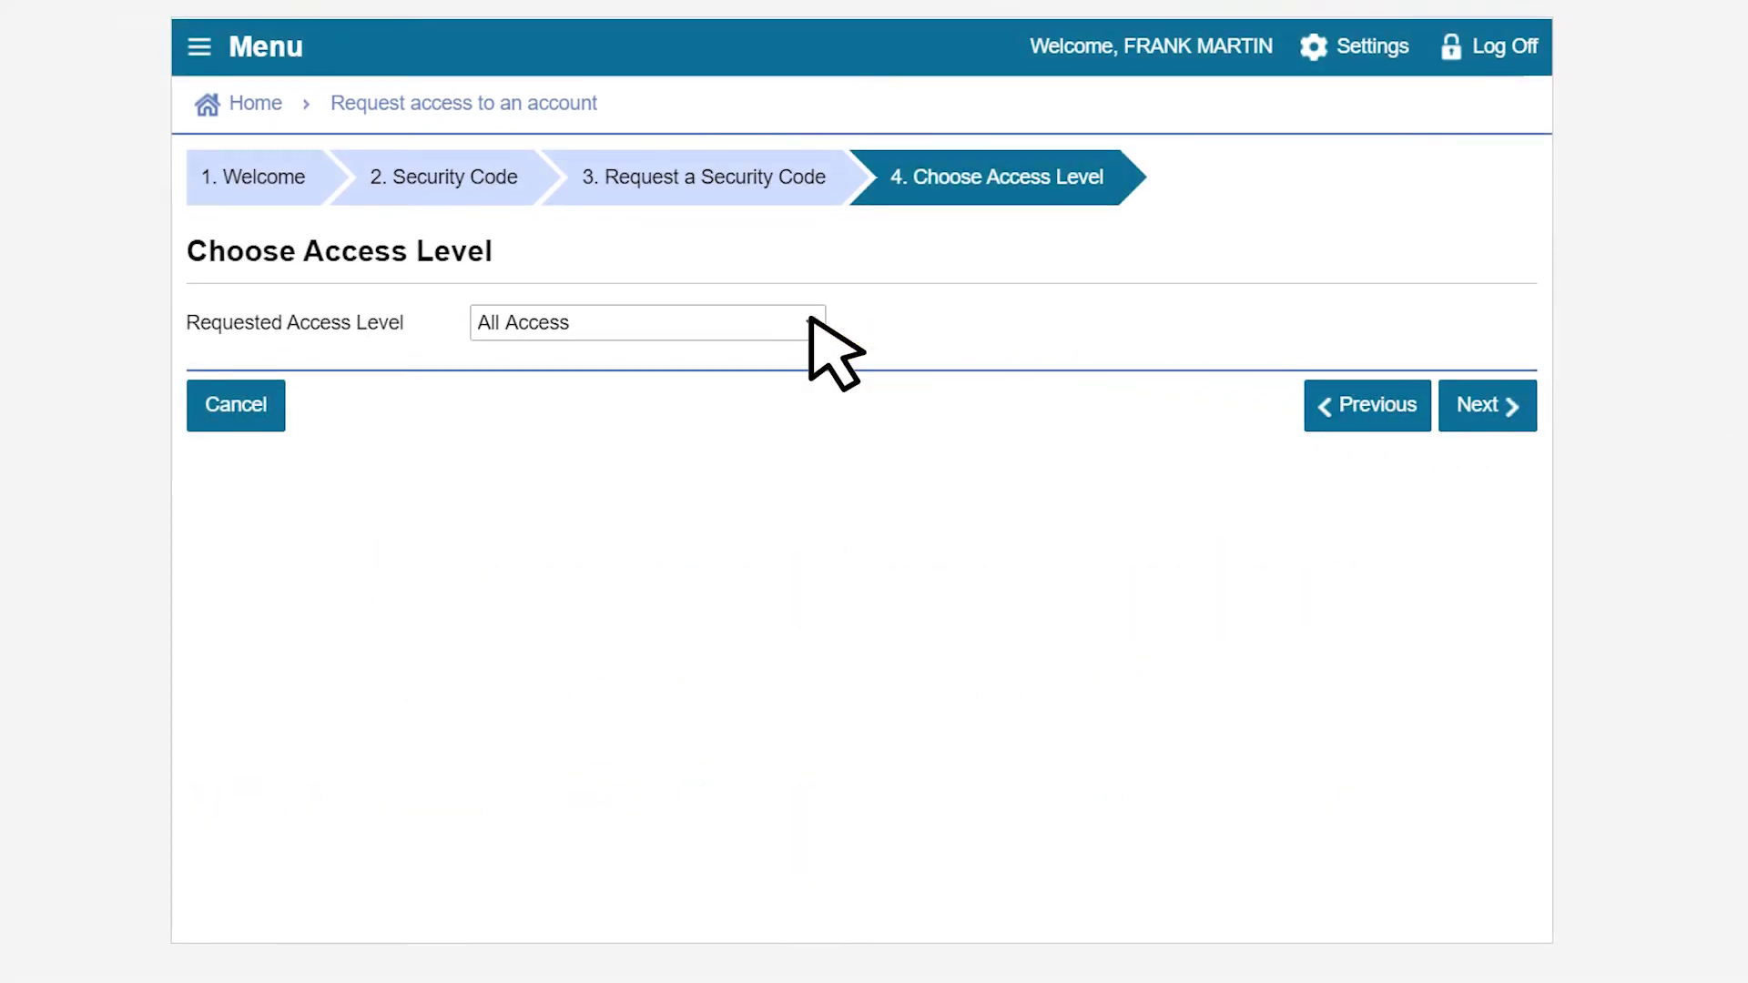
click(1479, 405)
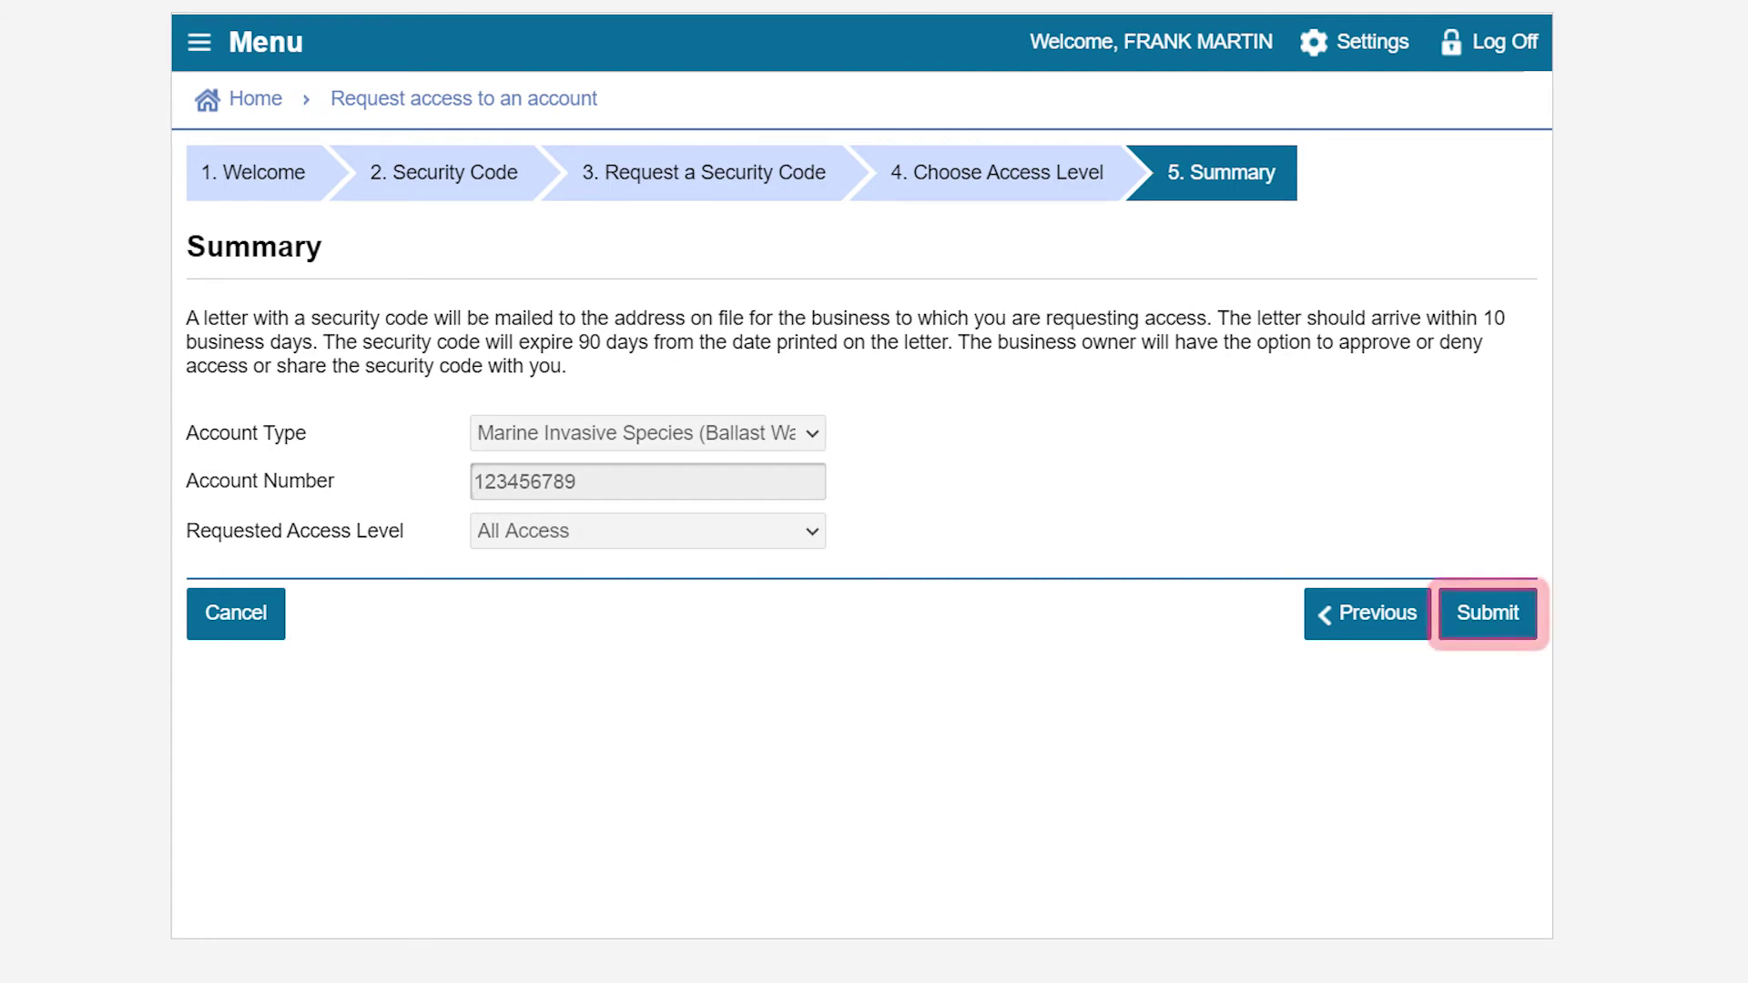
click(1499, 617)
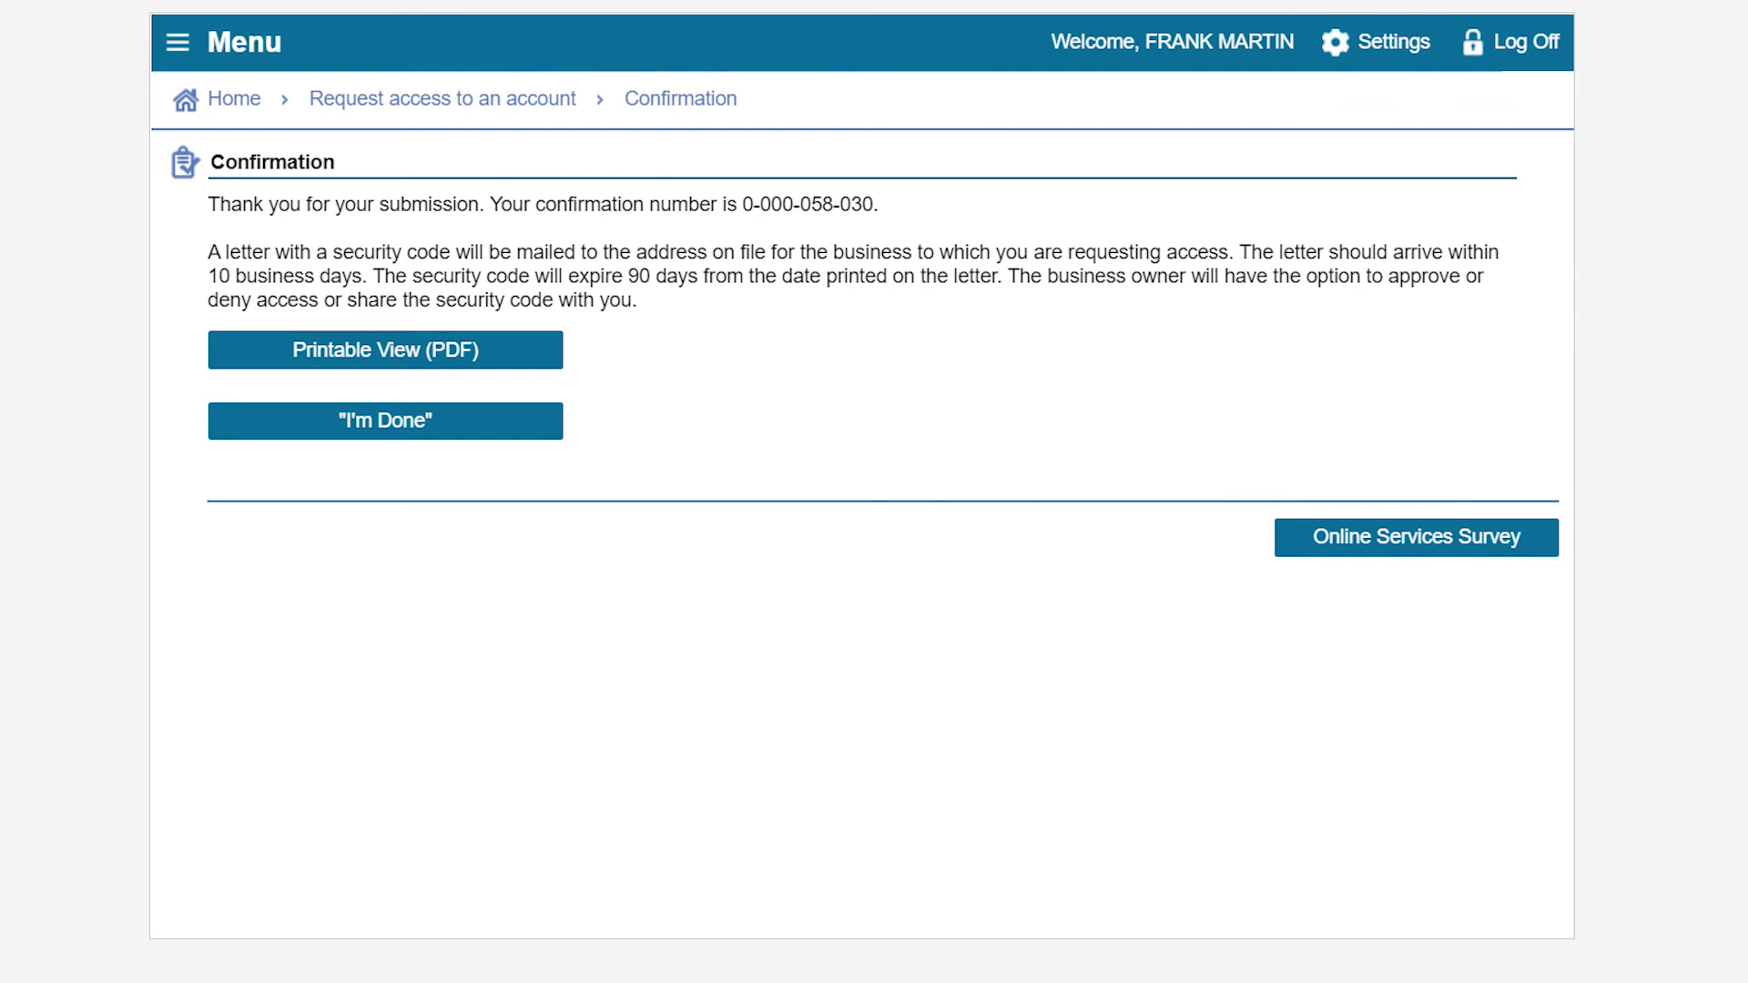
click(389, 421)
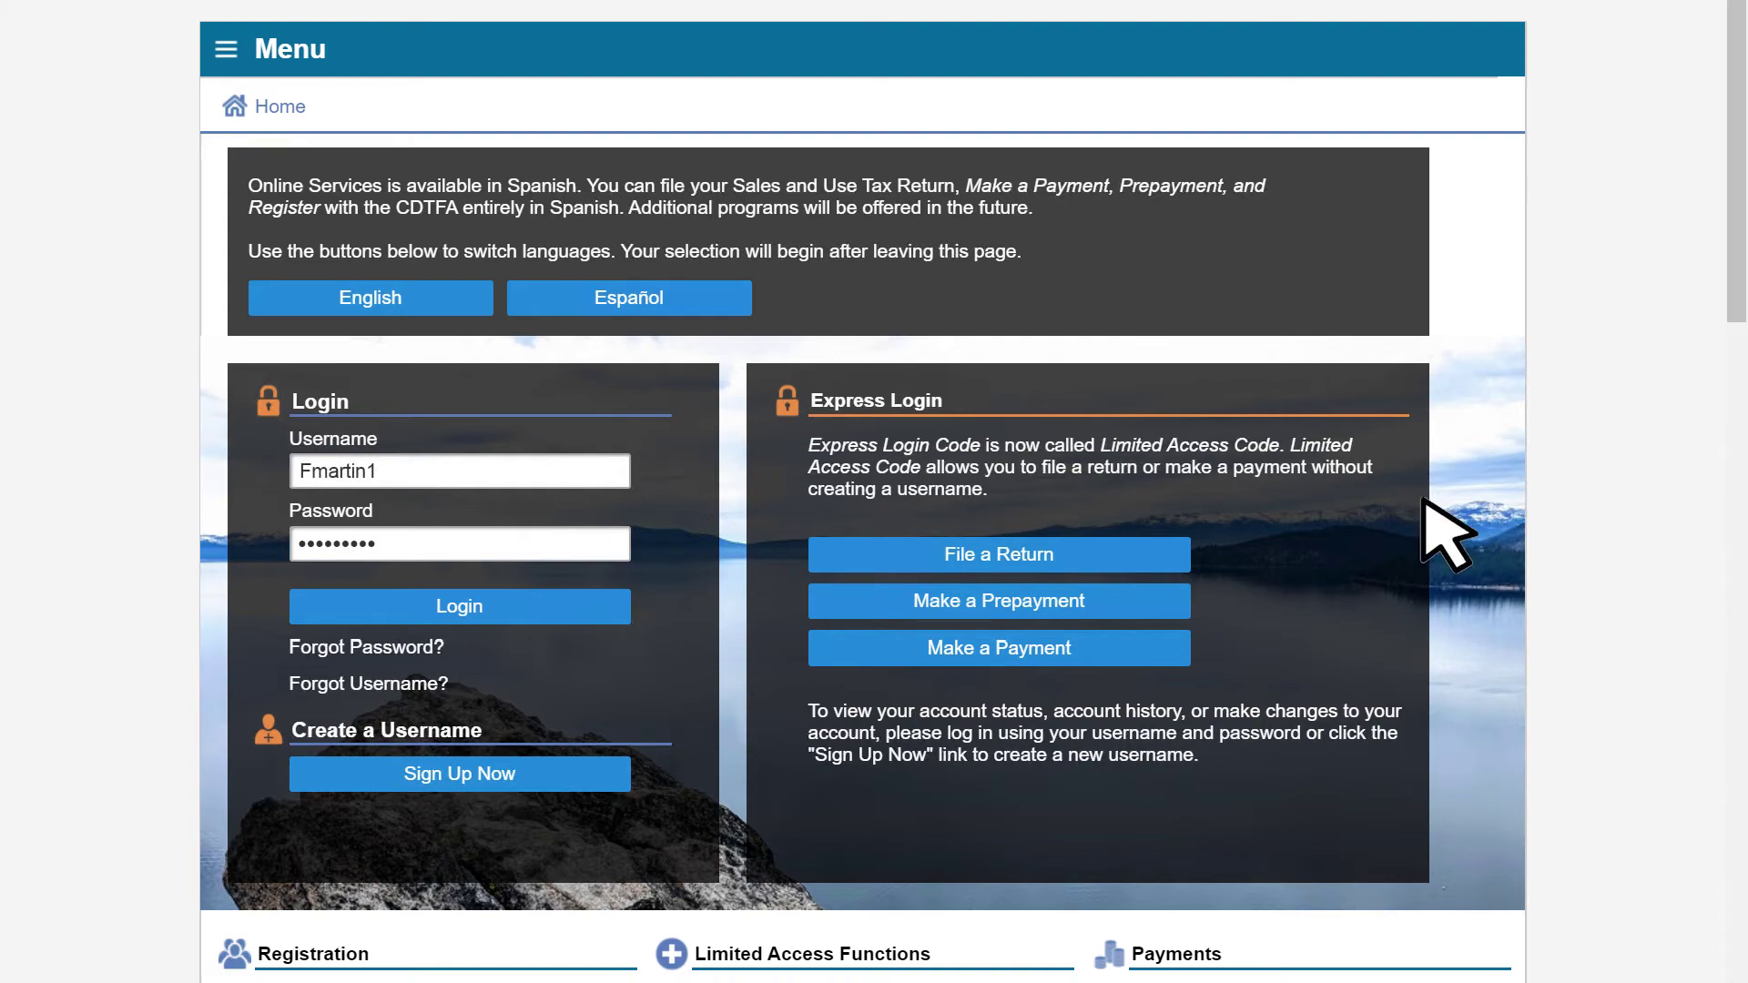
- Log in and begin a new access request as a third party delegate holding a security code
click(473, 610)
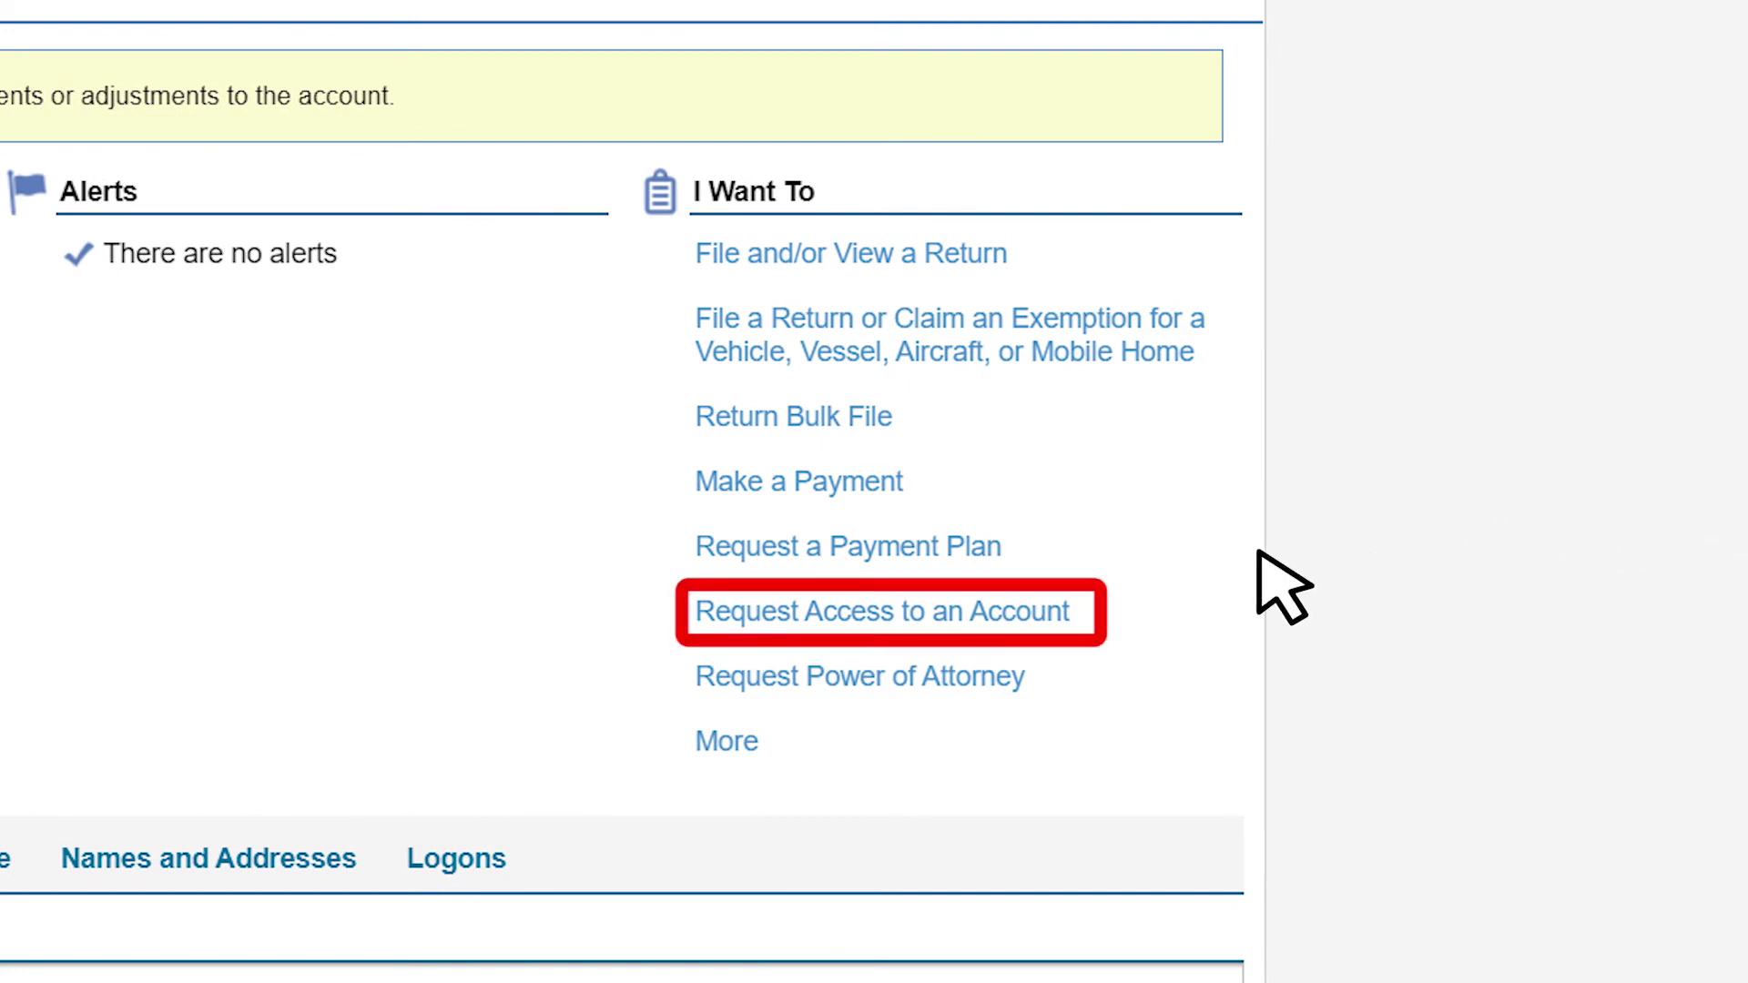
click(875, 616)
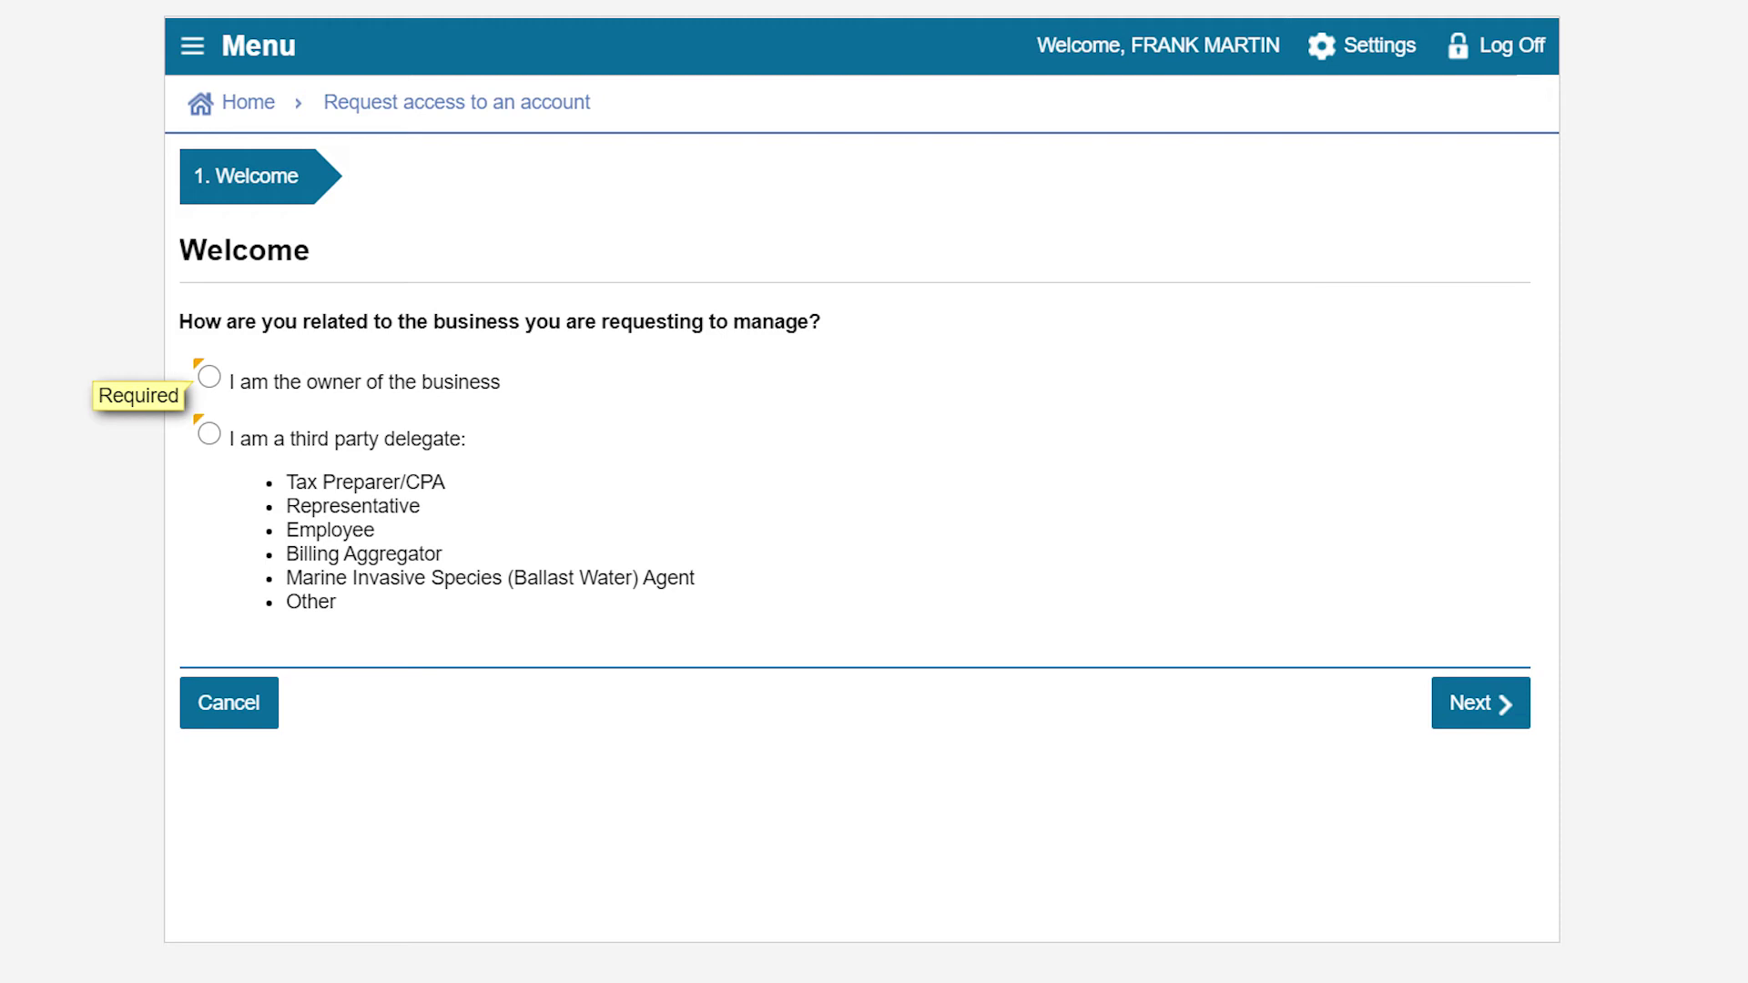
click(209, 435)
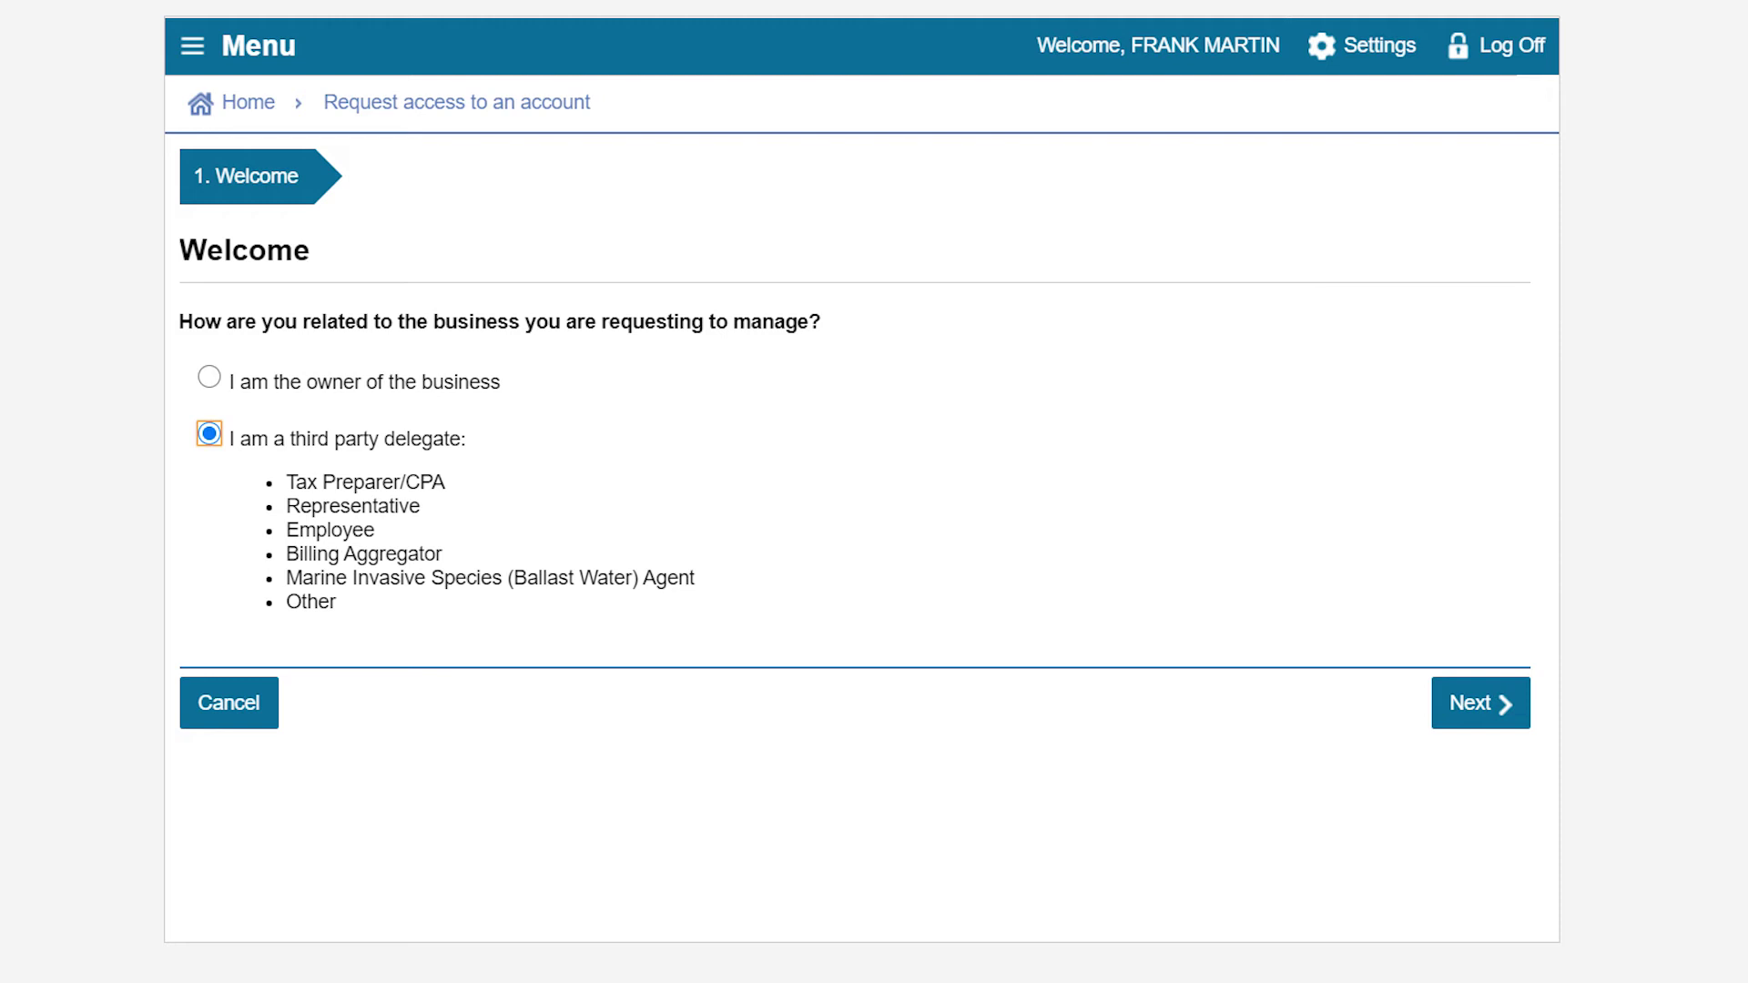
click(1482, 705)
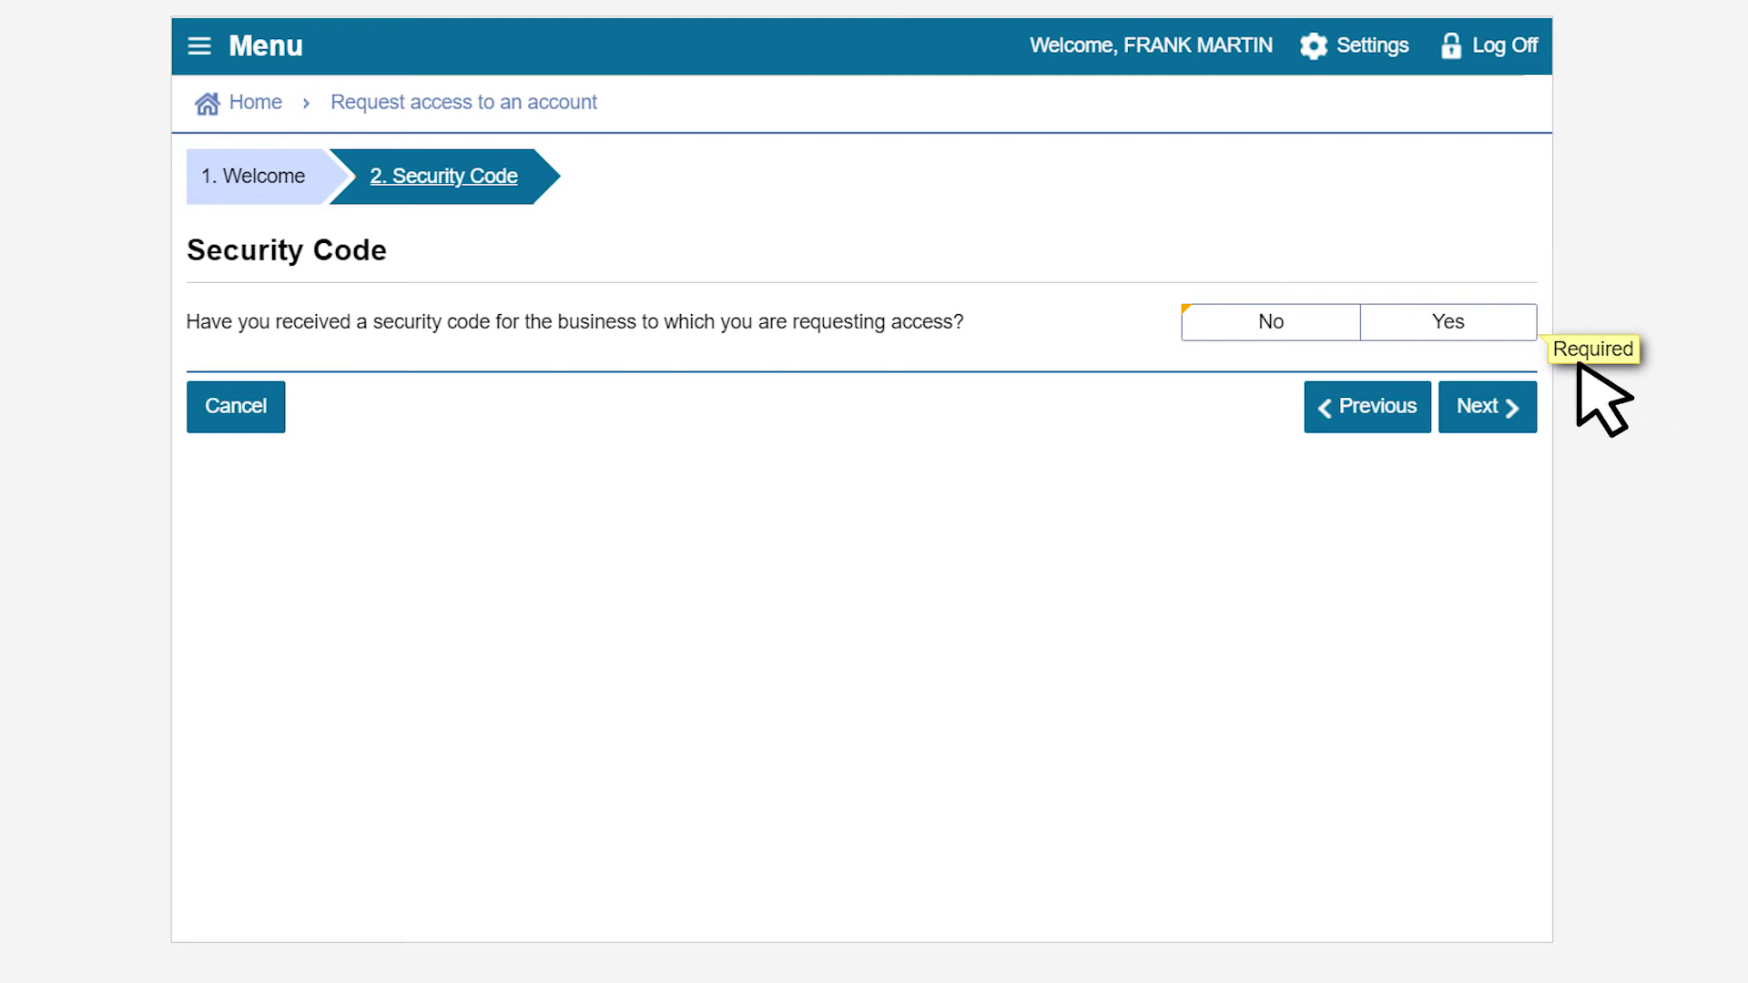
click(1442, 319)
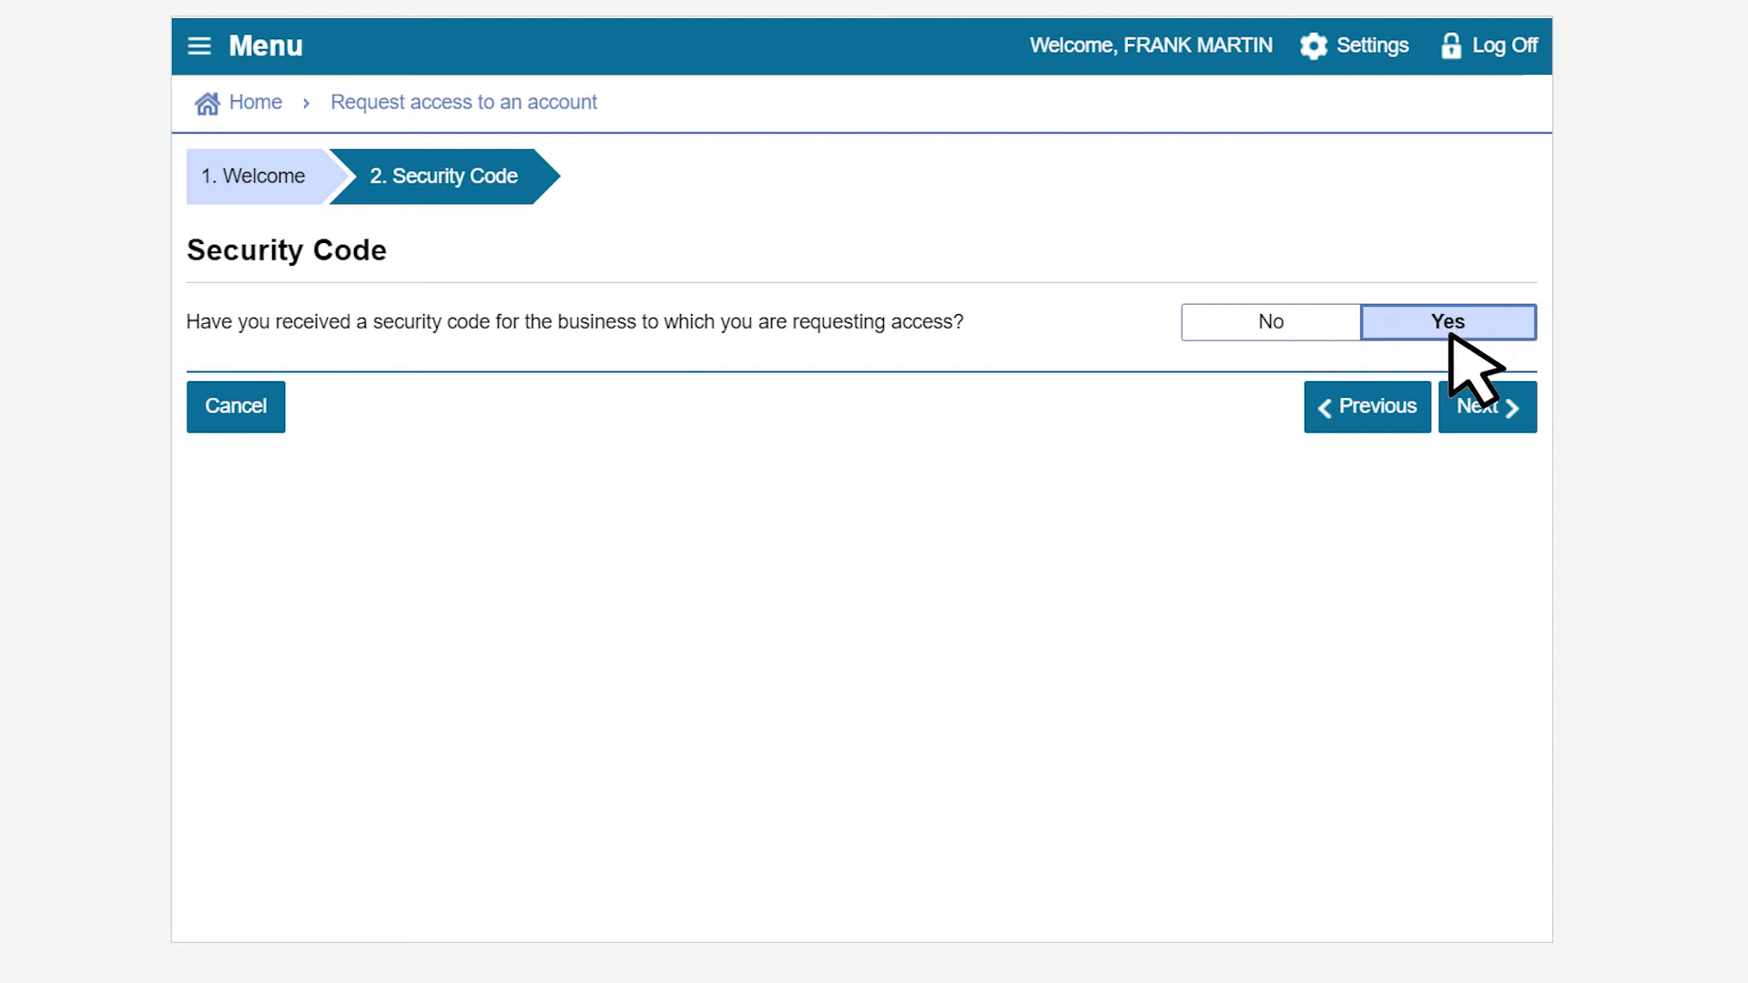
click(1487, 410)
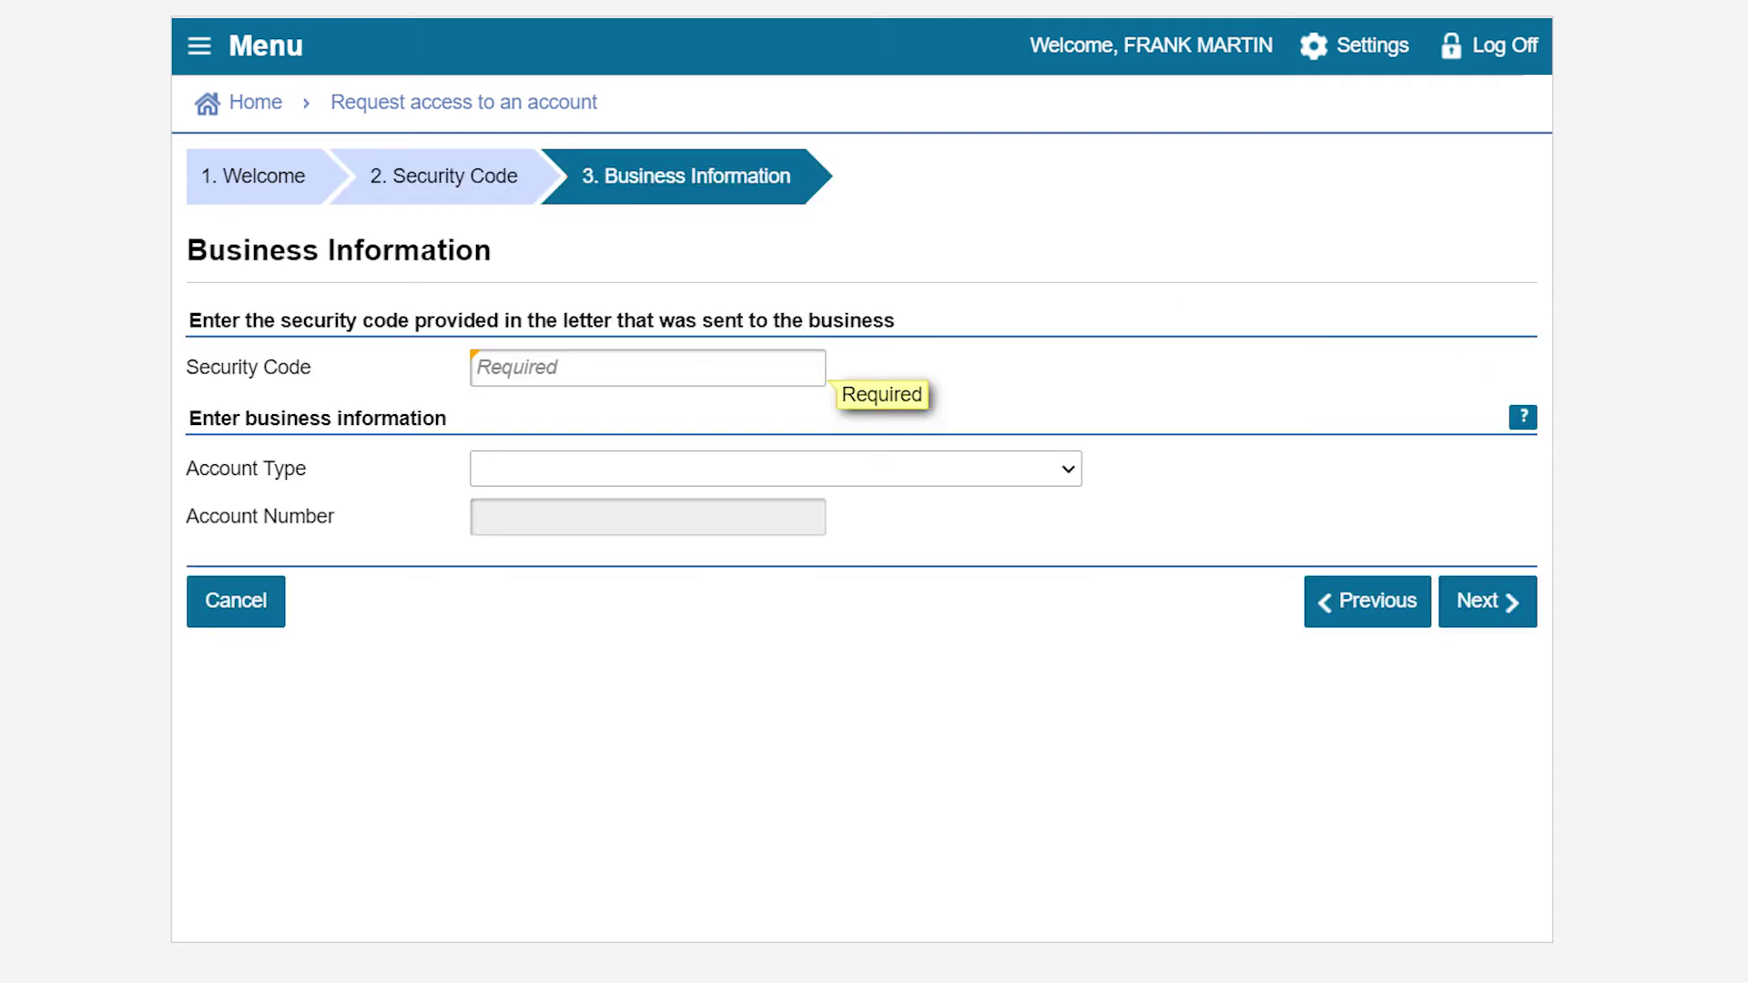
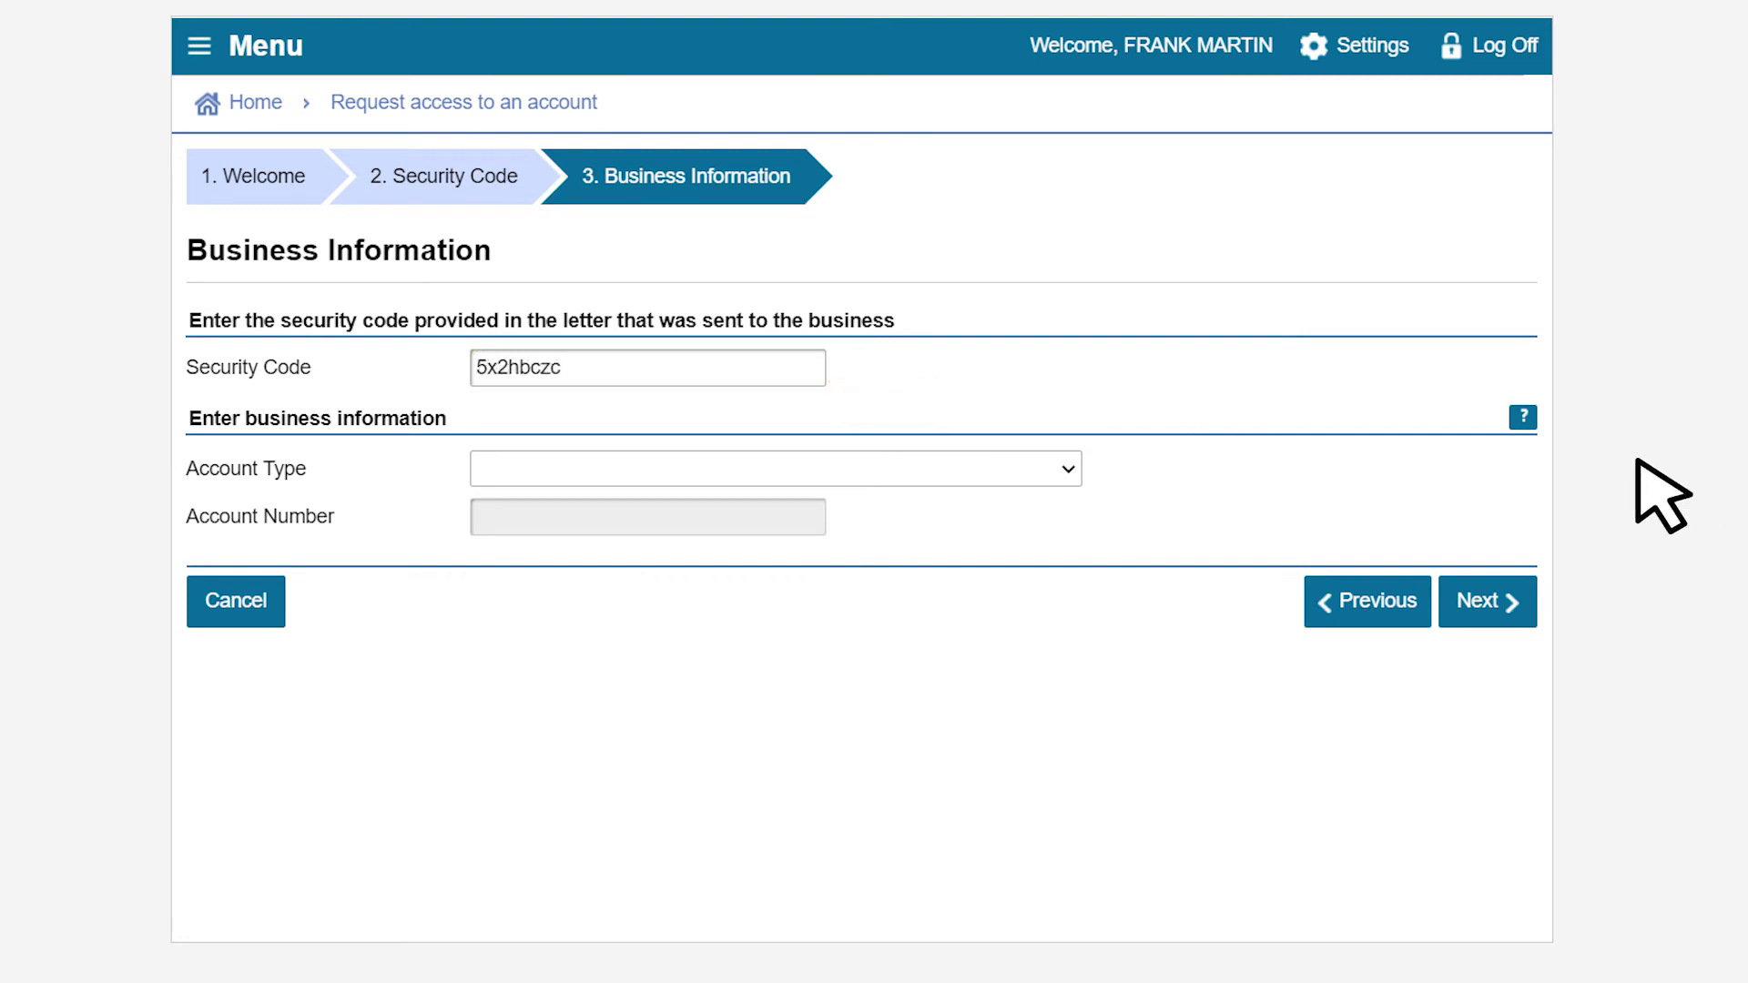
- Enter the mailed security code, choose Marine Invasive Species (Ballast Water), and submit the access request
click(1062, 473)
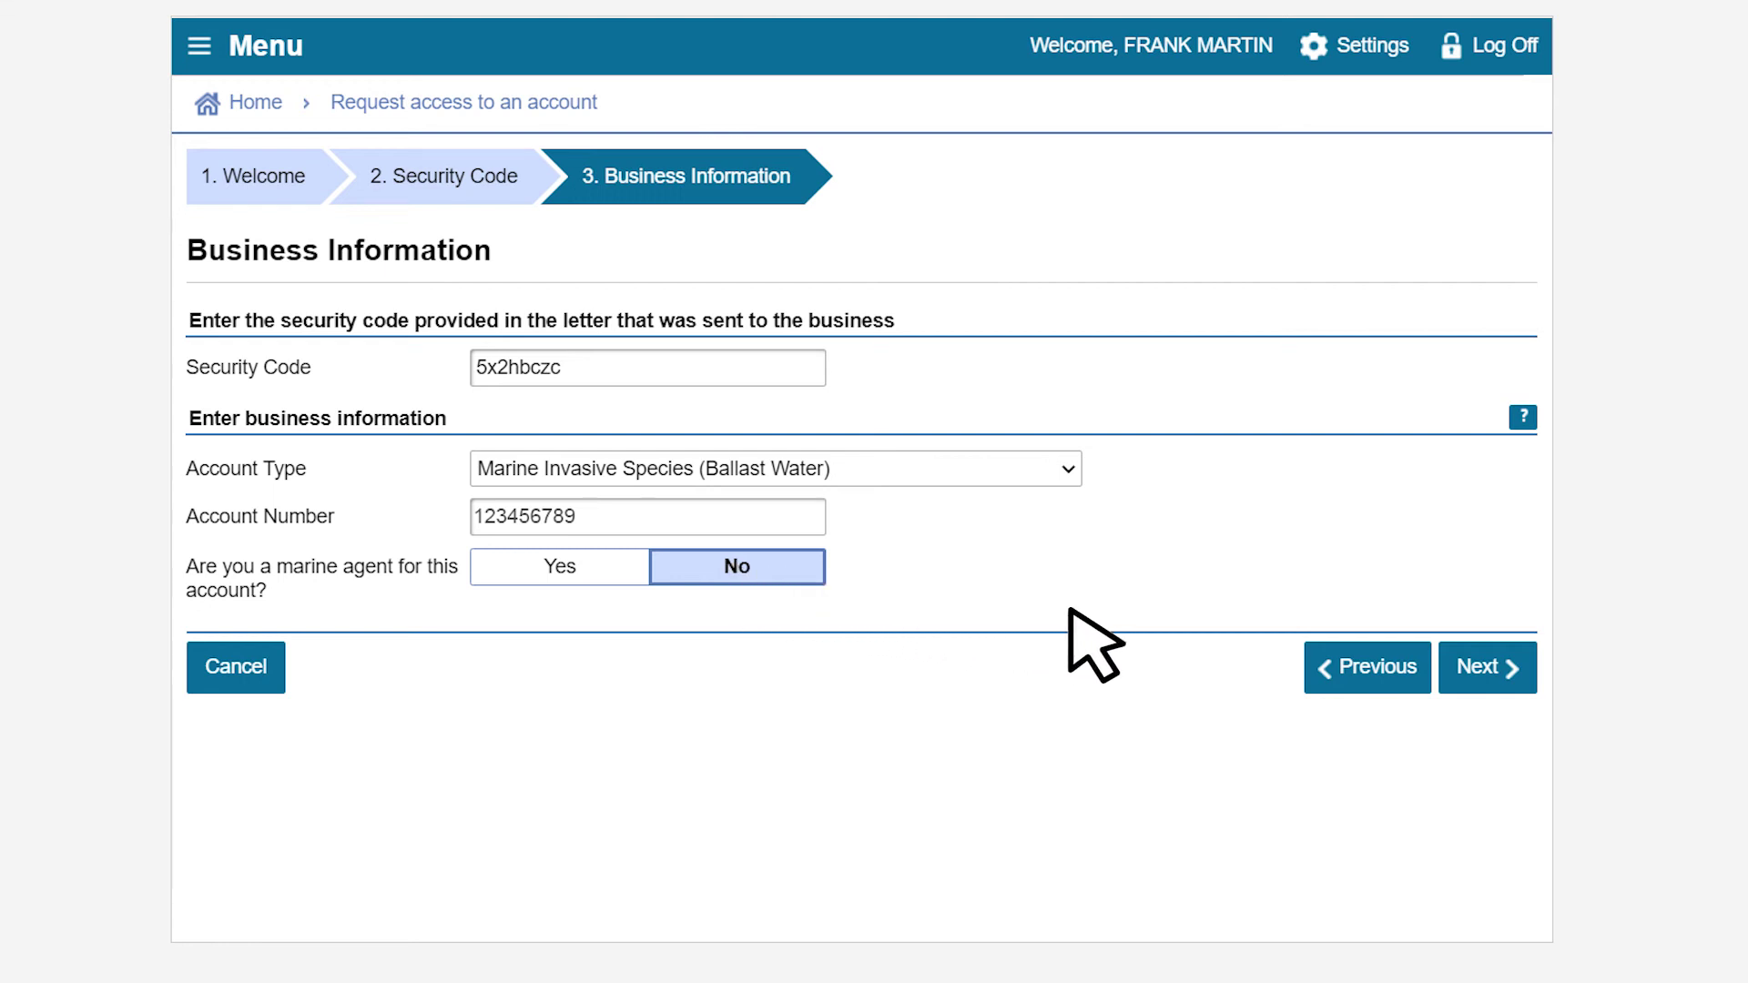
click(1477, 667)
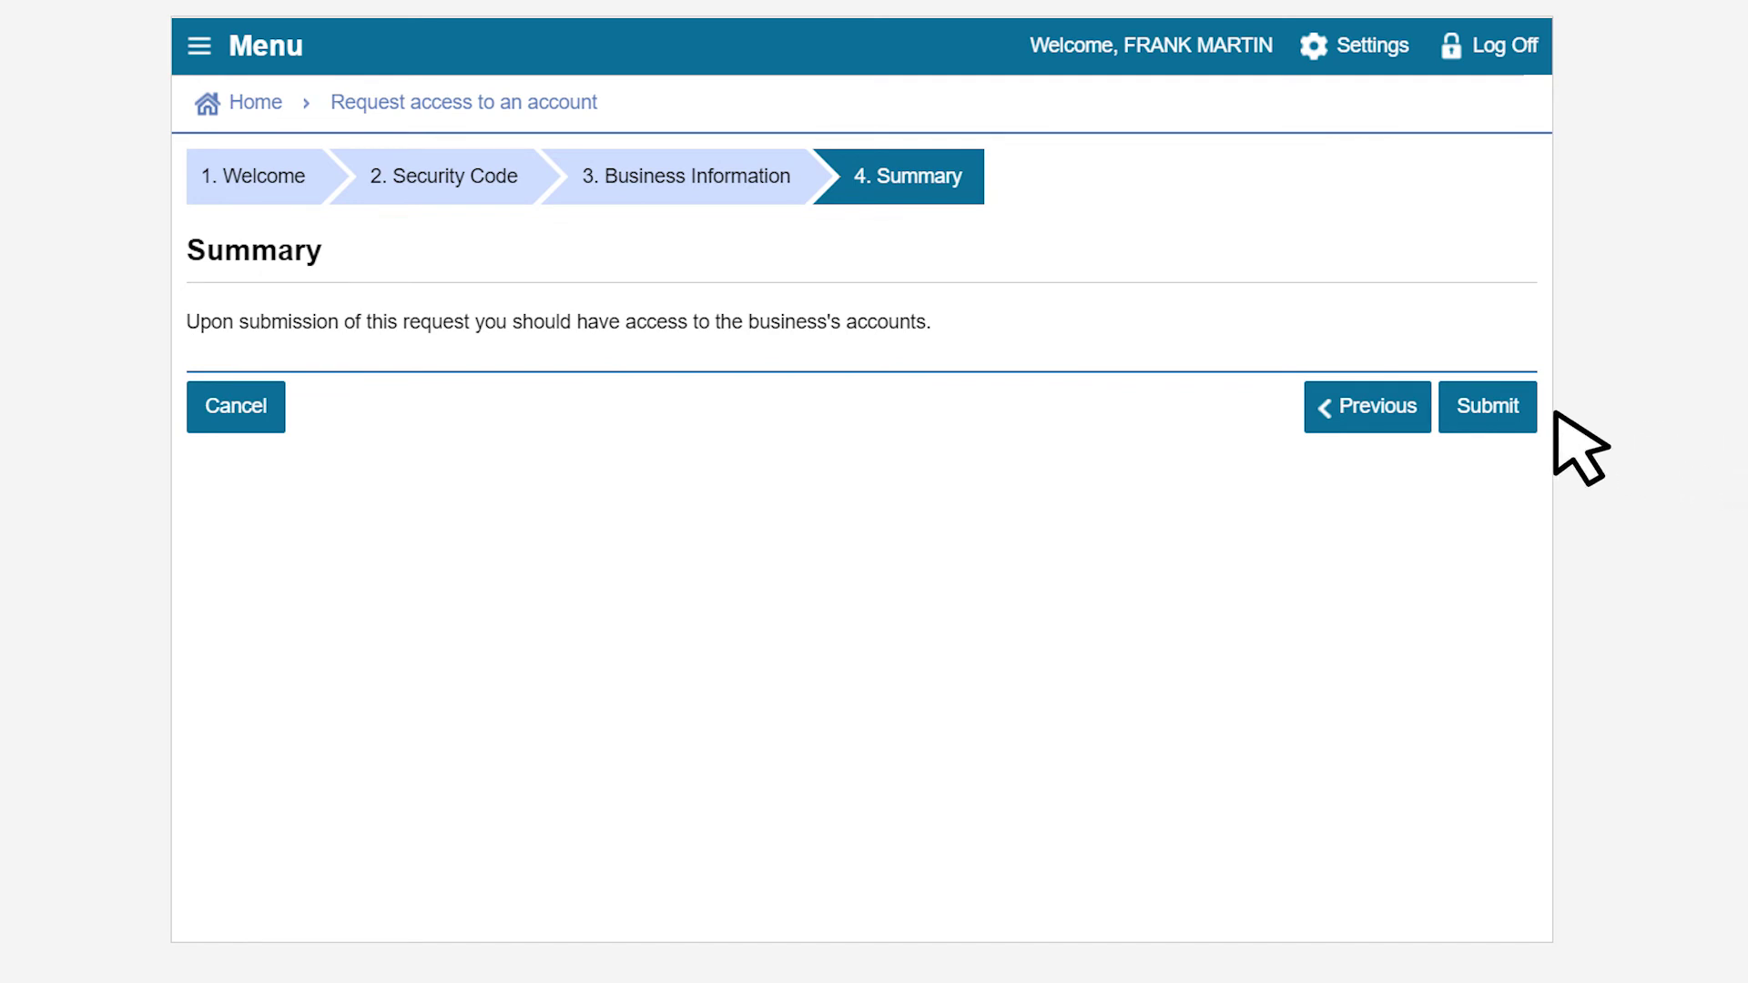
click(1493, 406)
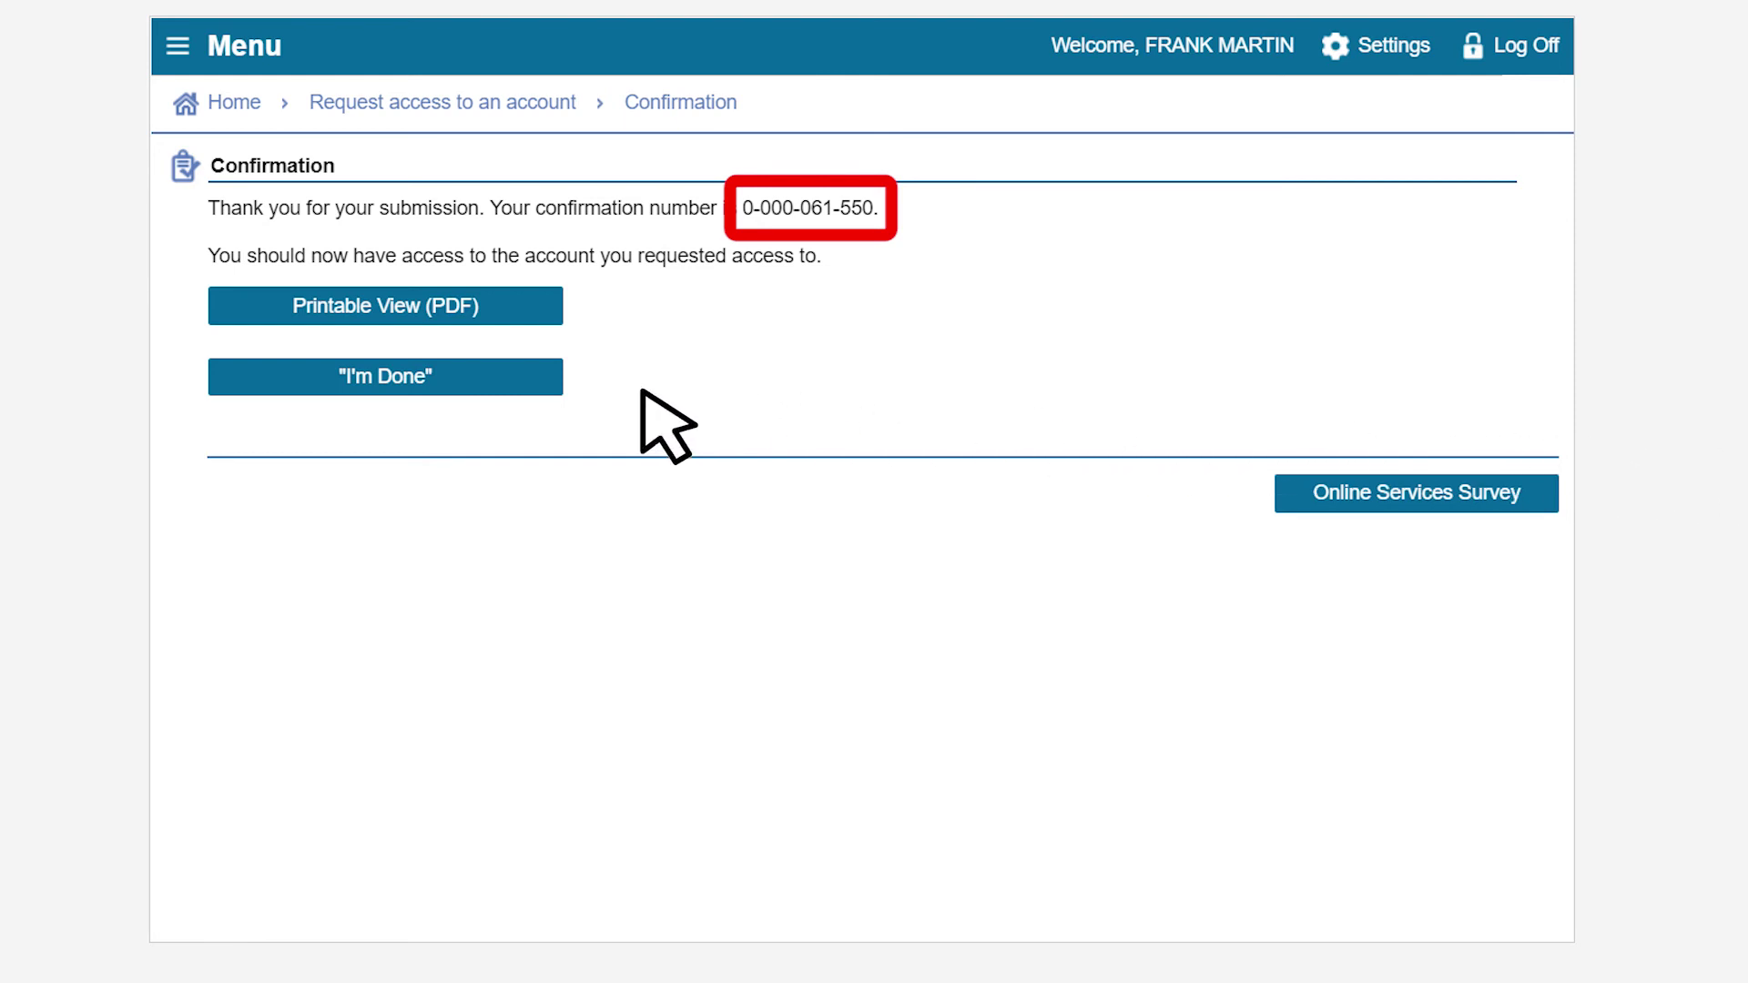
- From the dashboard, open the Marine Invasive Species account and start paying its $1,000.00 balance
click(445, 379)
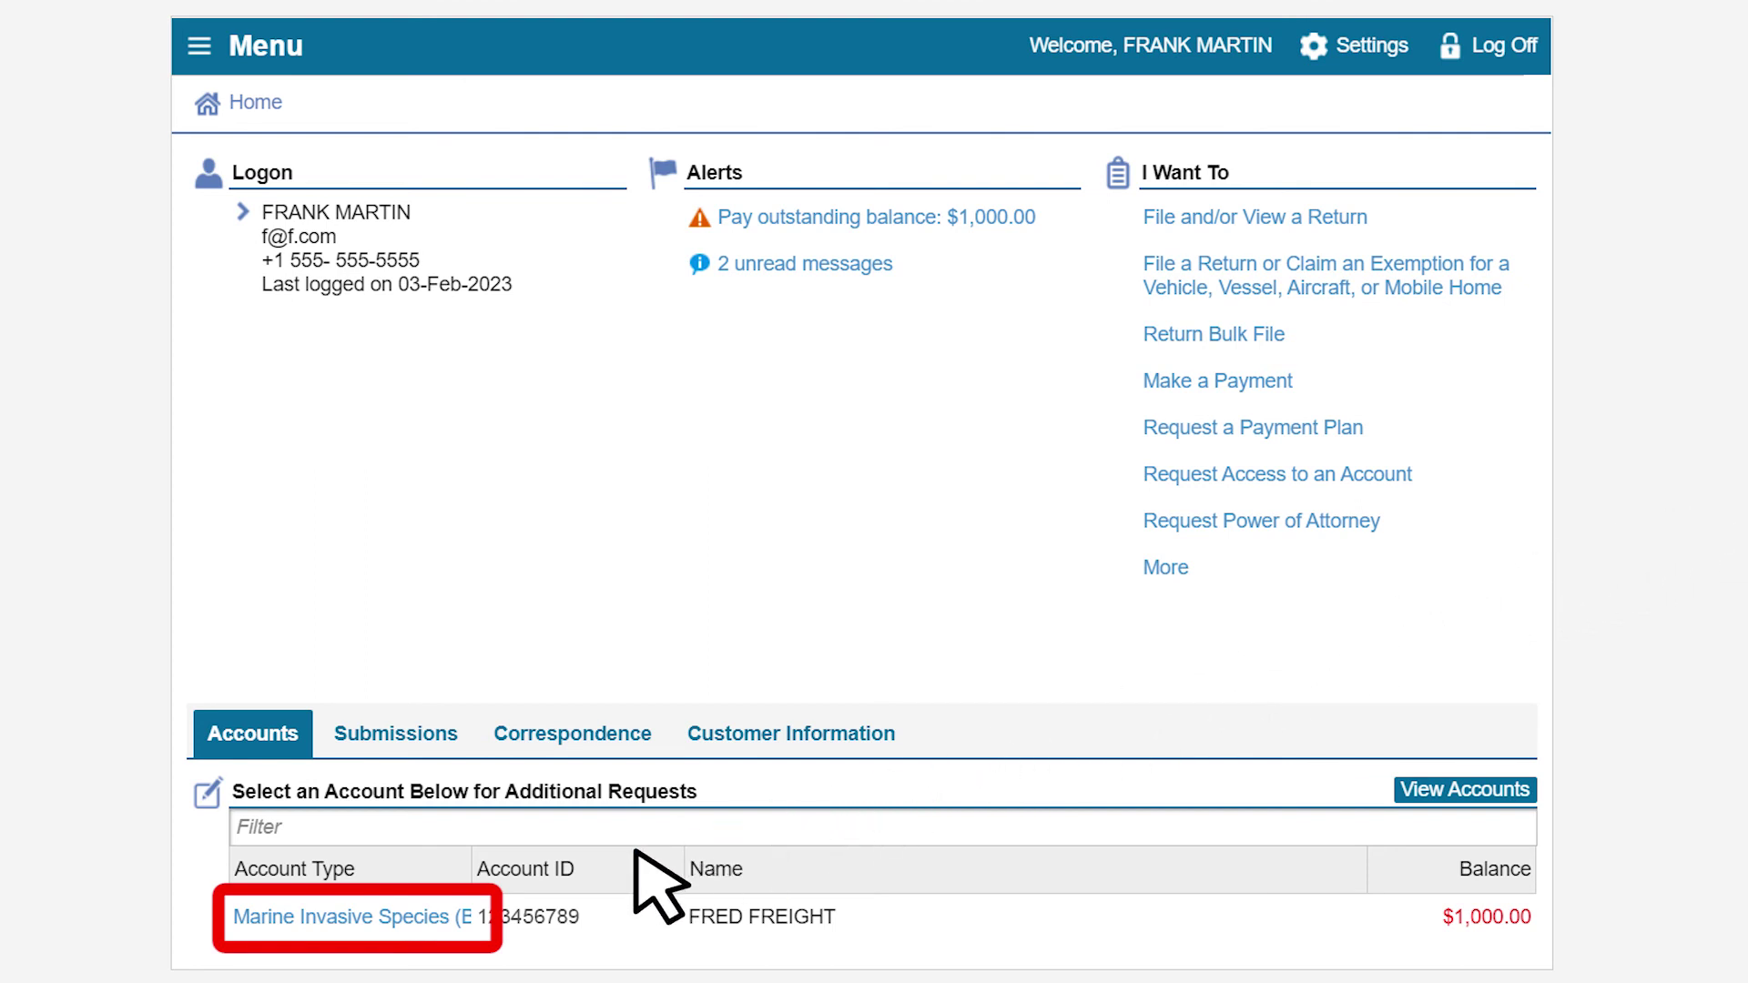
click(446, 915)
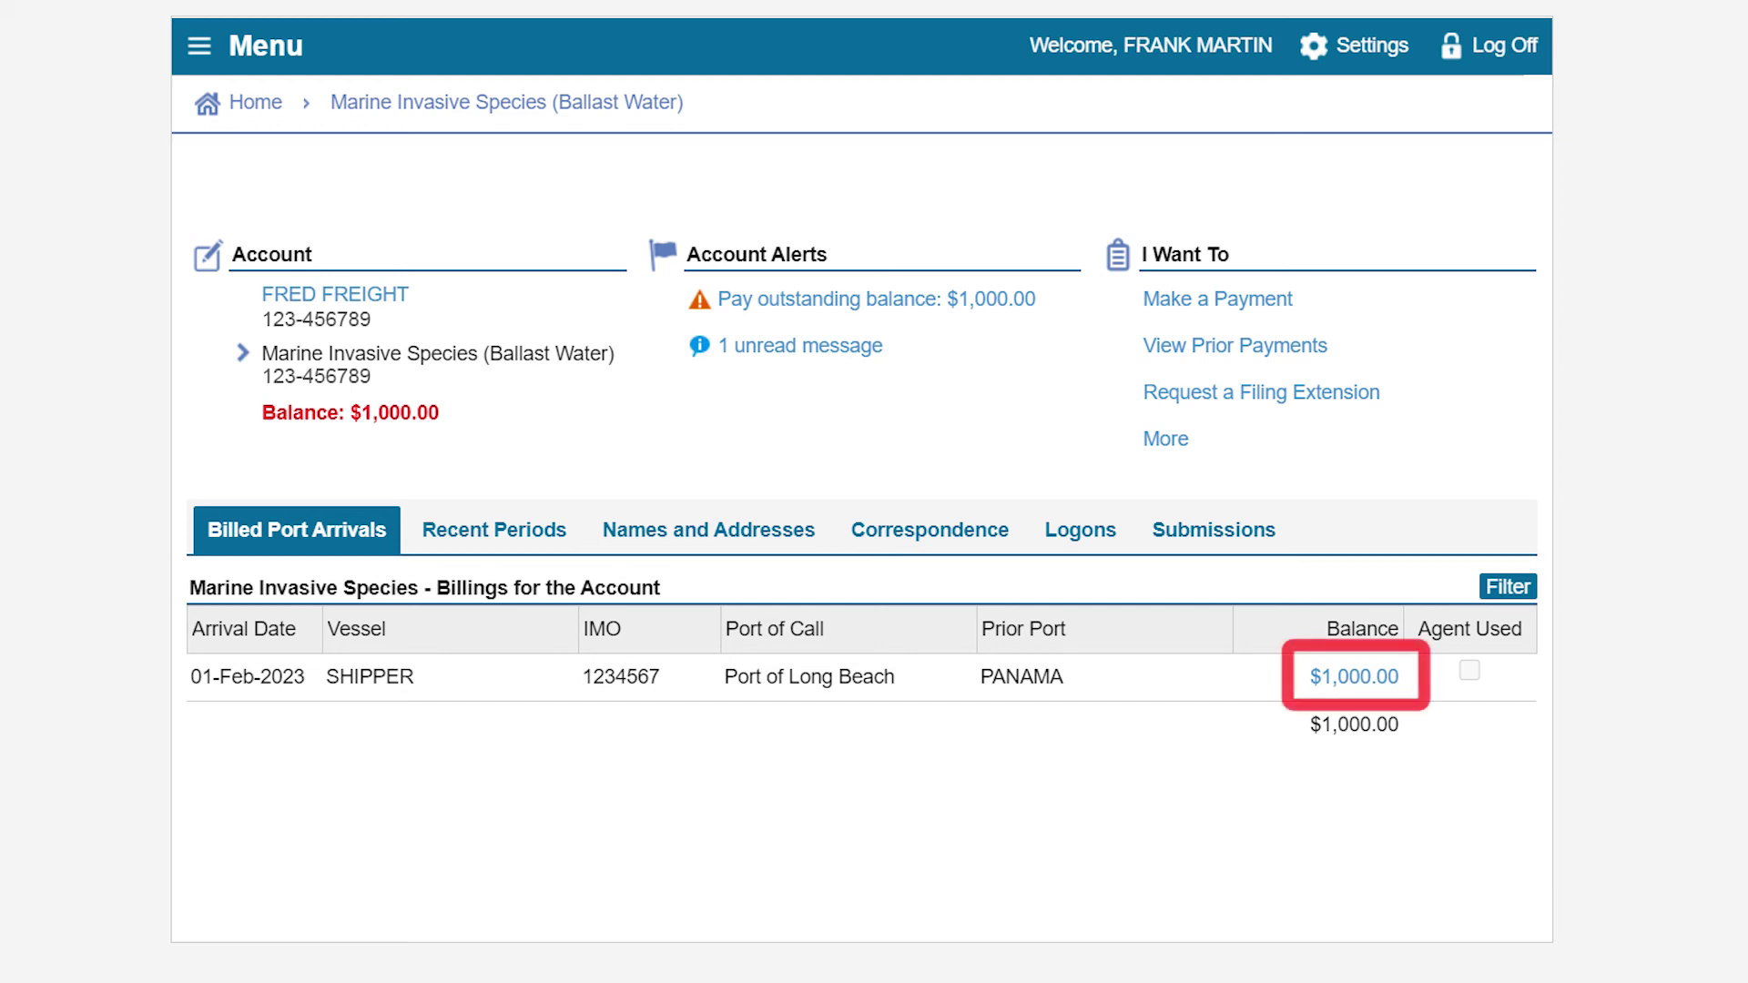
click(1346, 681)
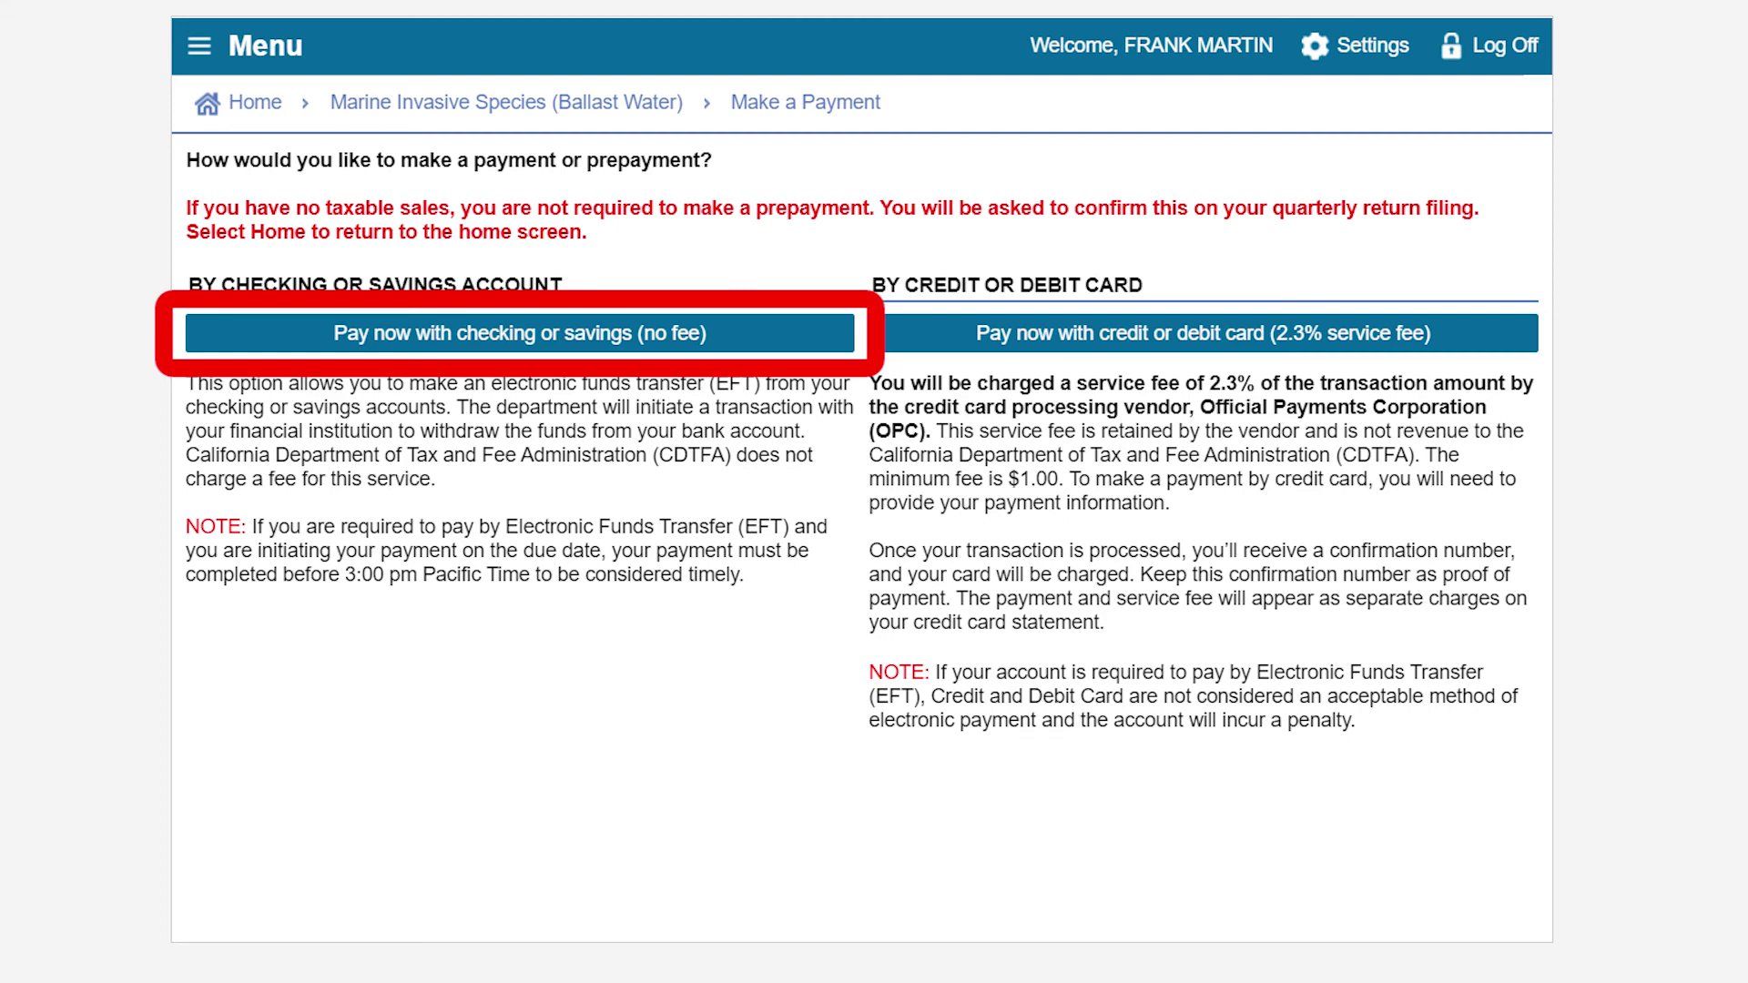
- Choose checking or savings payment and submit the $1,000.00 bank payment details for authorisation
click(701, 337)
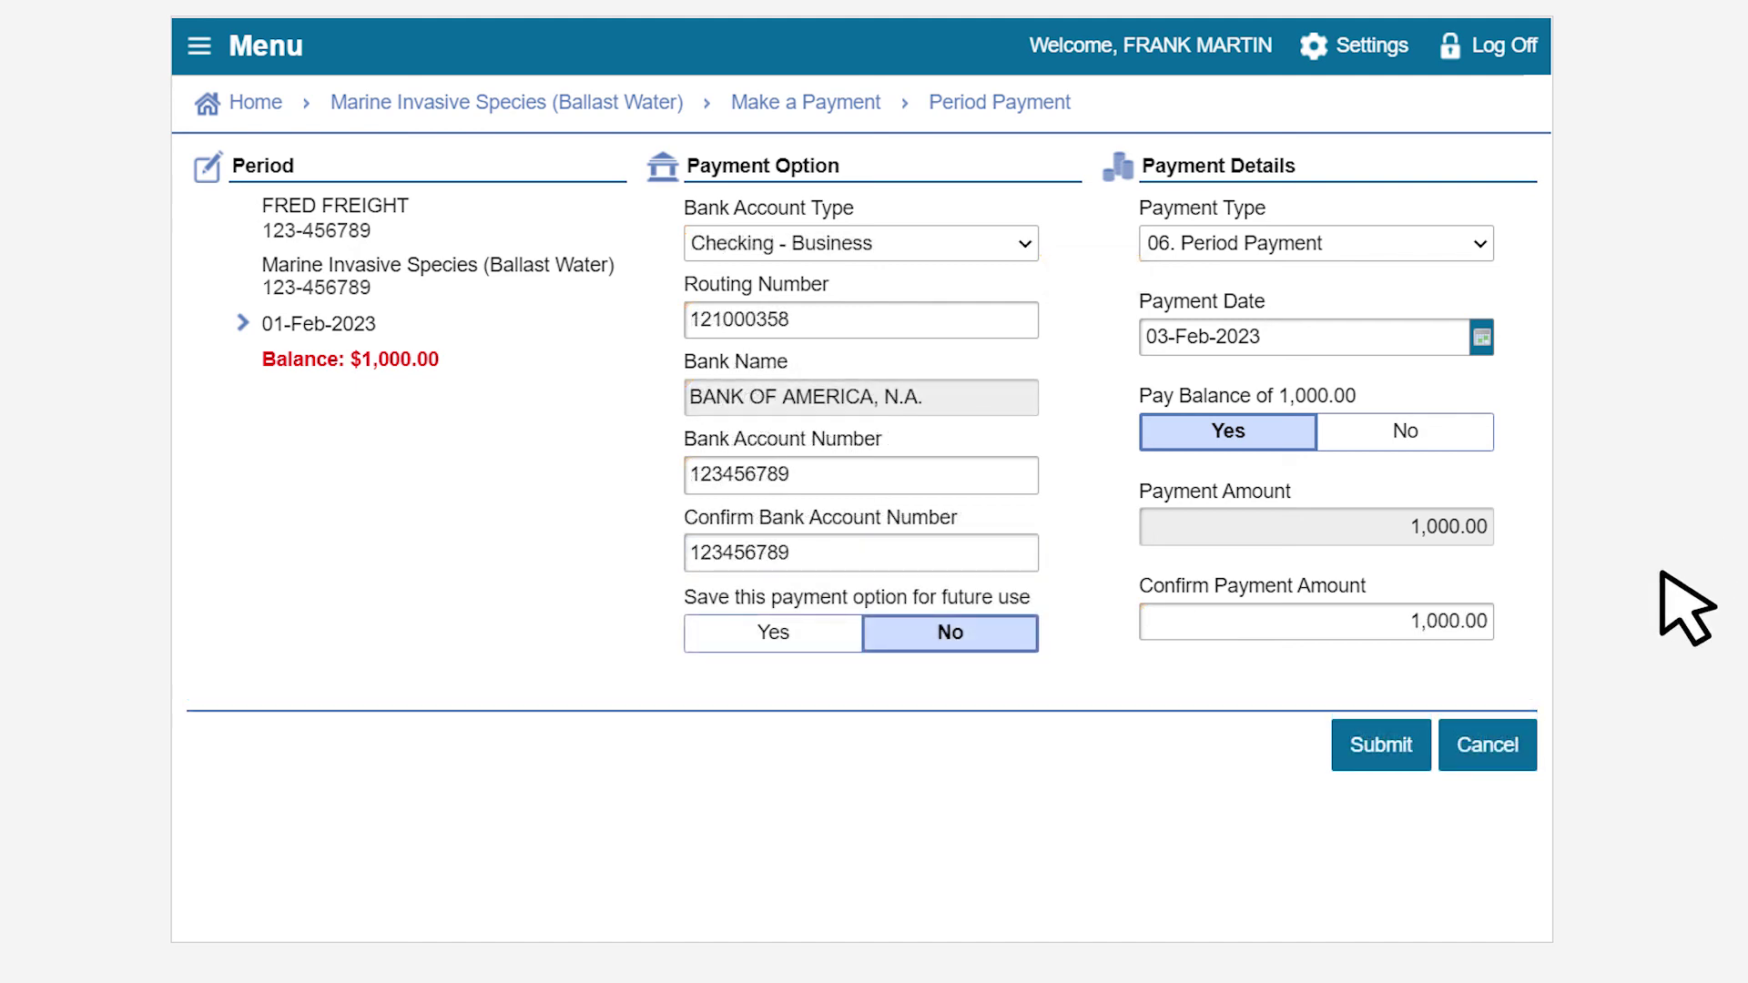
click(1399, 742)
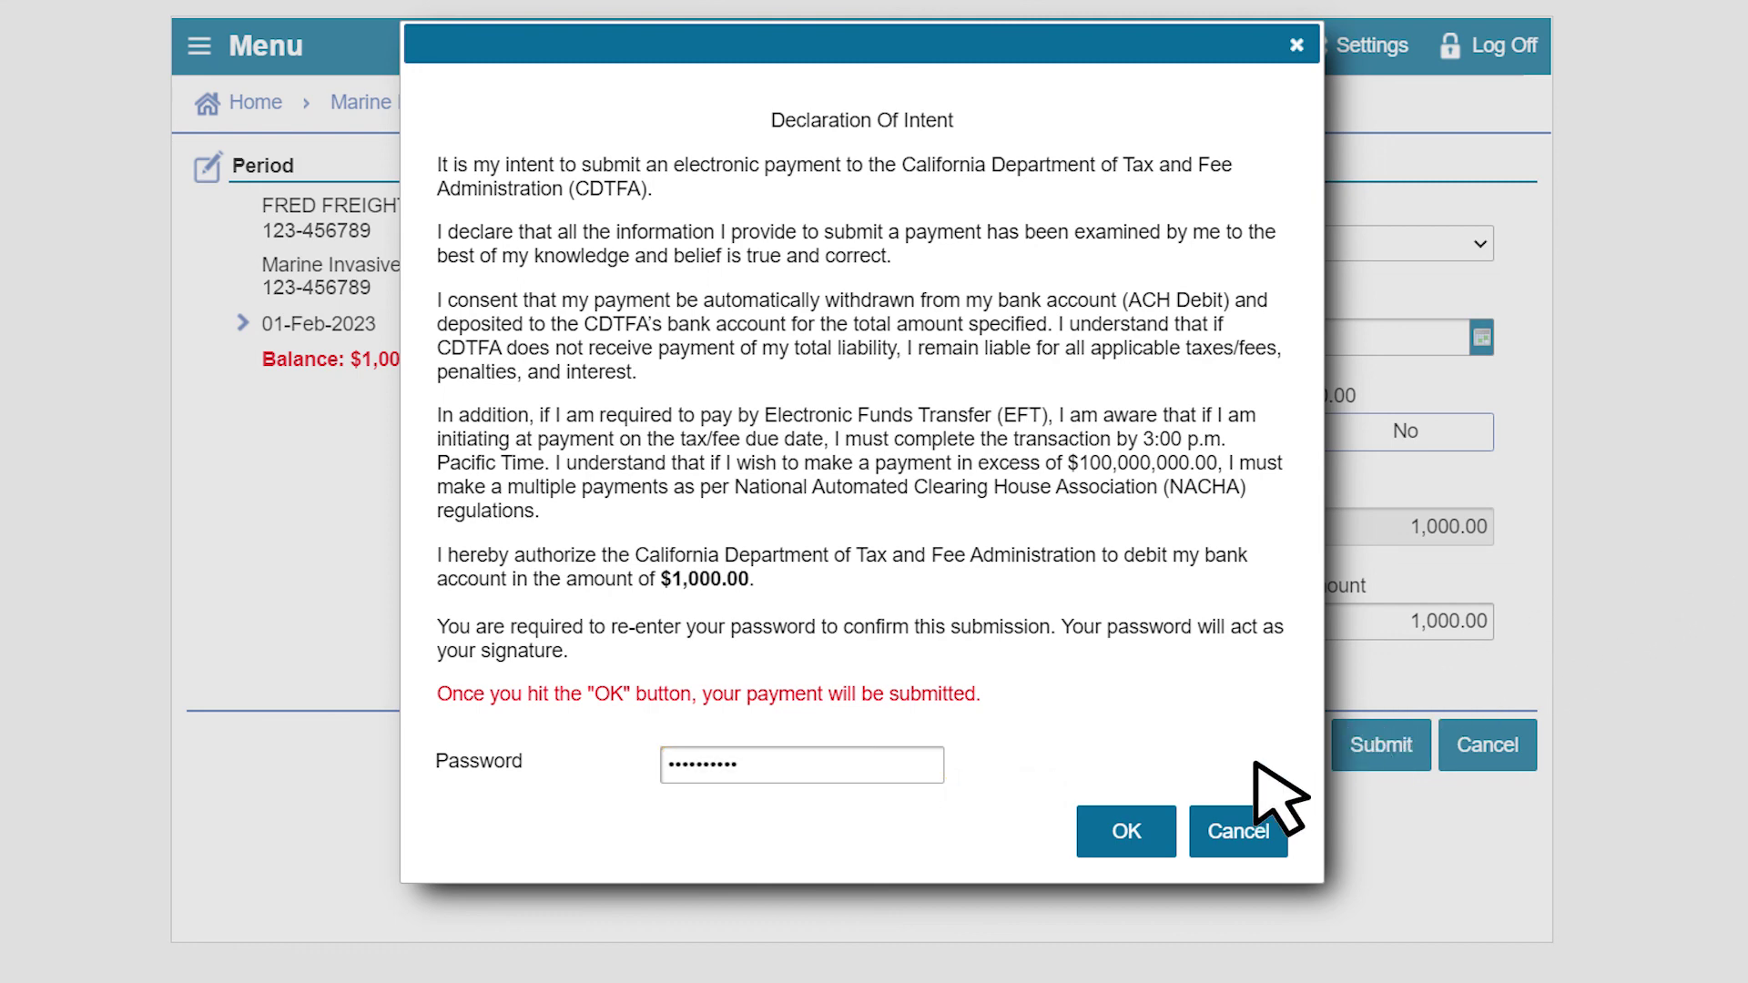
- Confirm the $1,000.00 payment declaration, then return to the account to see a $0.00 balance
click(1136, 824)
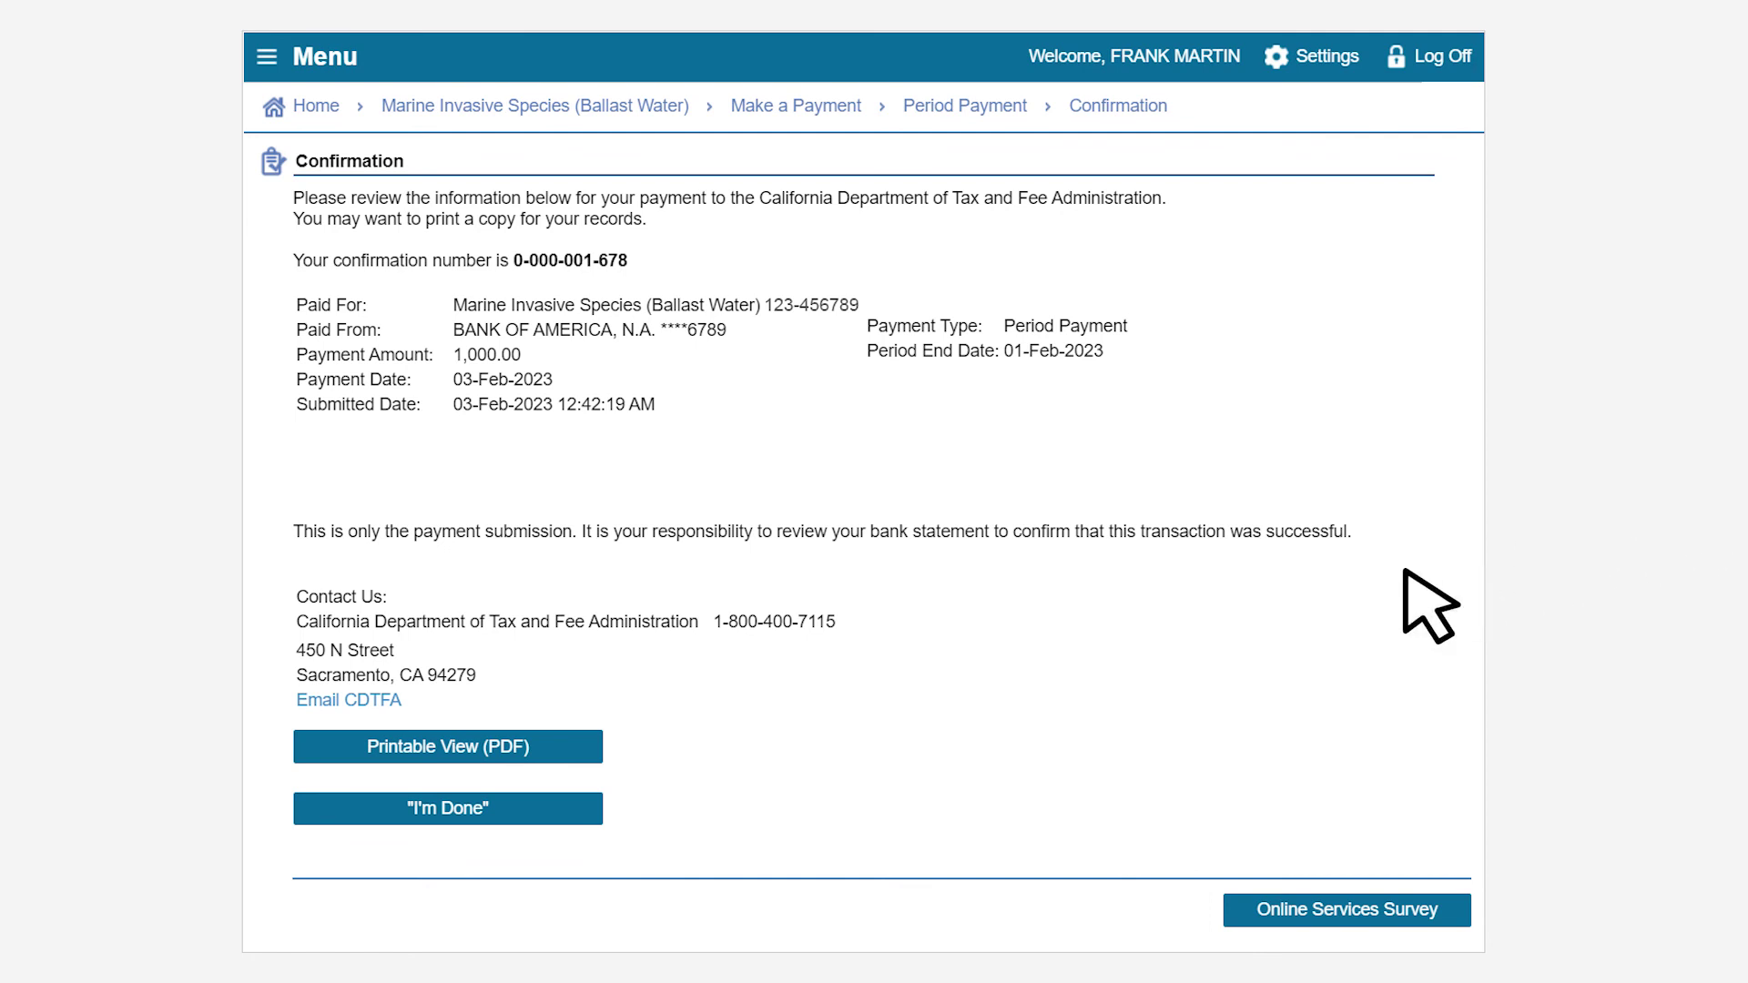
click(484, 810)
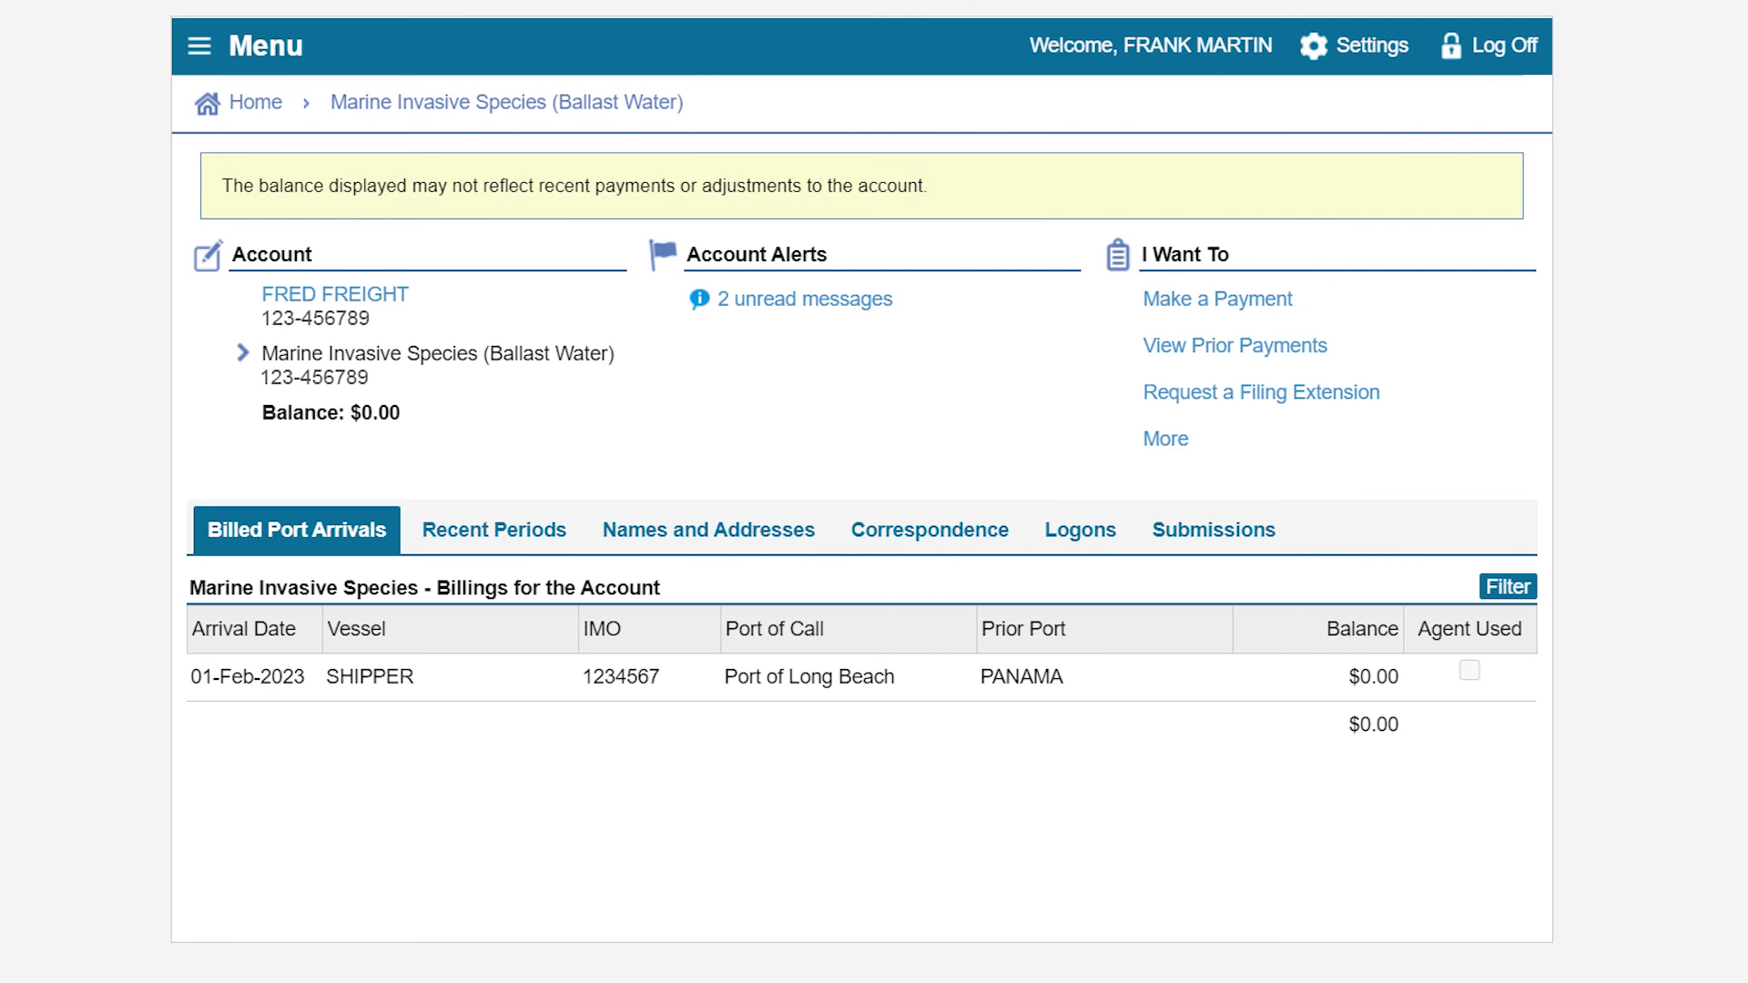